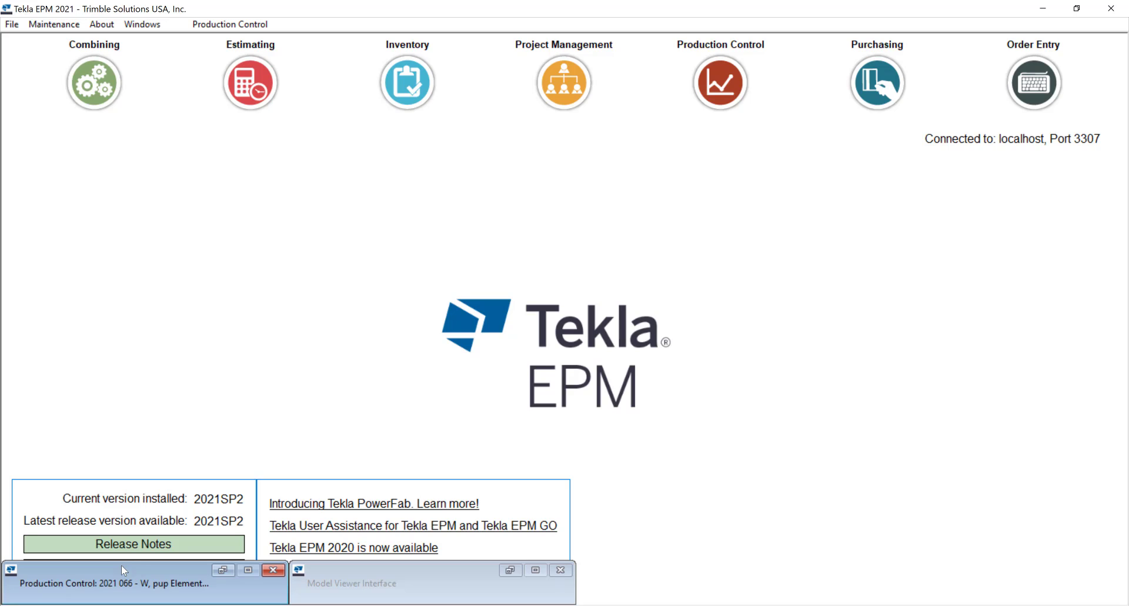
Step: Restore the Production Control job window and start a new Mult combining run up to its filters
{"action": "left_click", "coordinate": [122, 565]}
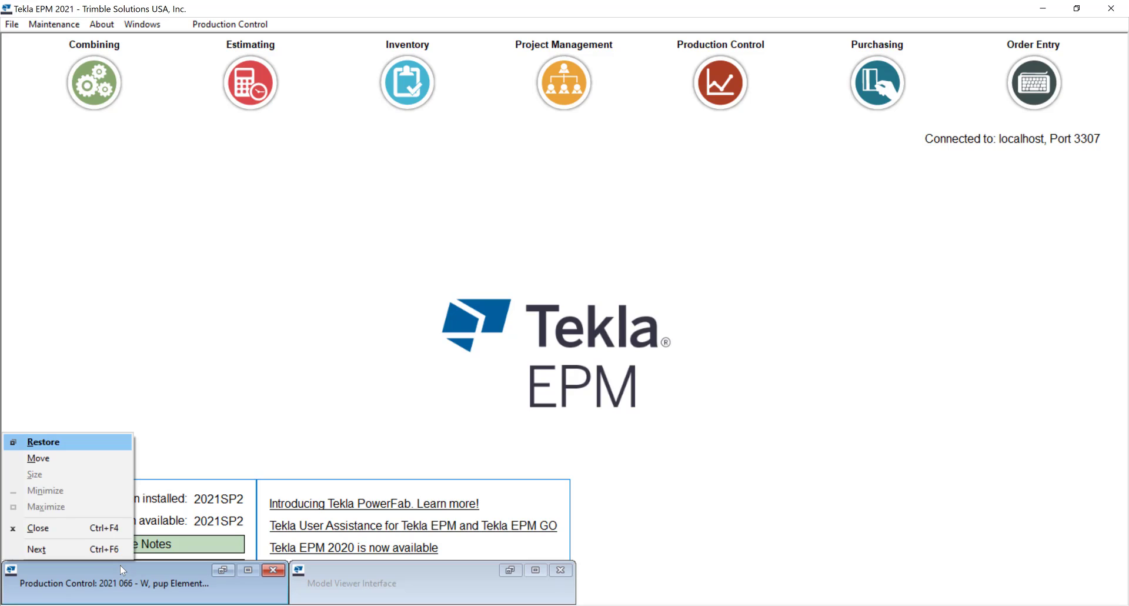
{"action": "left_click", "coordinate": [109, 447]}
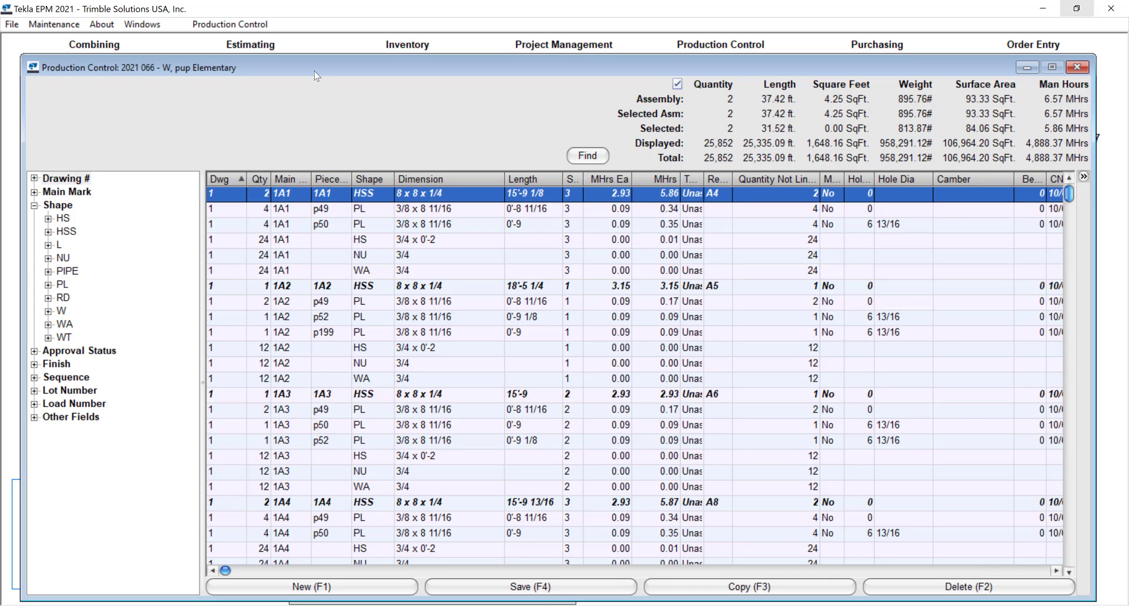
{"action": "left_click", "coordinate": [258, 24]}
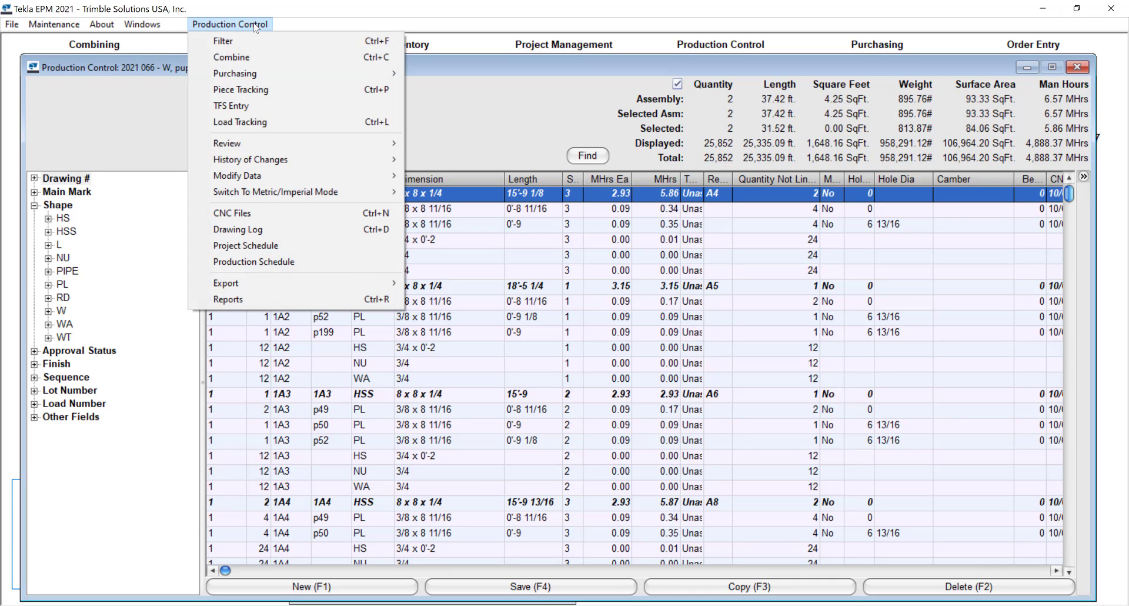
{"action": "left_click", "coordinate": [277, 58]}
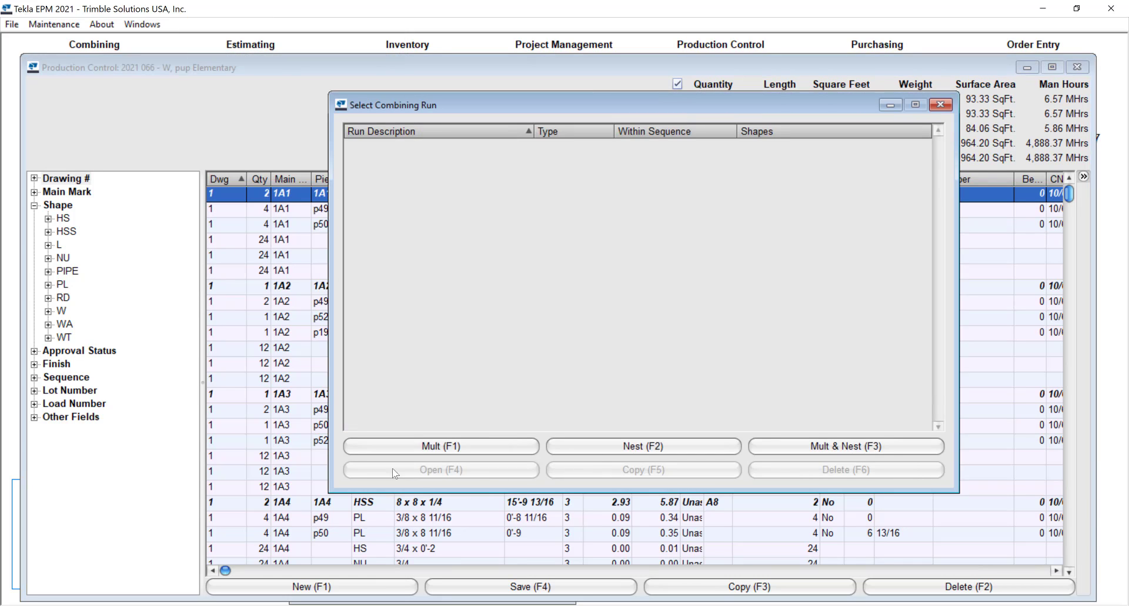
{"action": "left_click", "coordinate": [440, 446]}
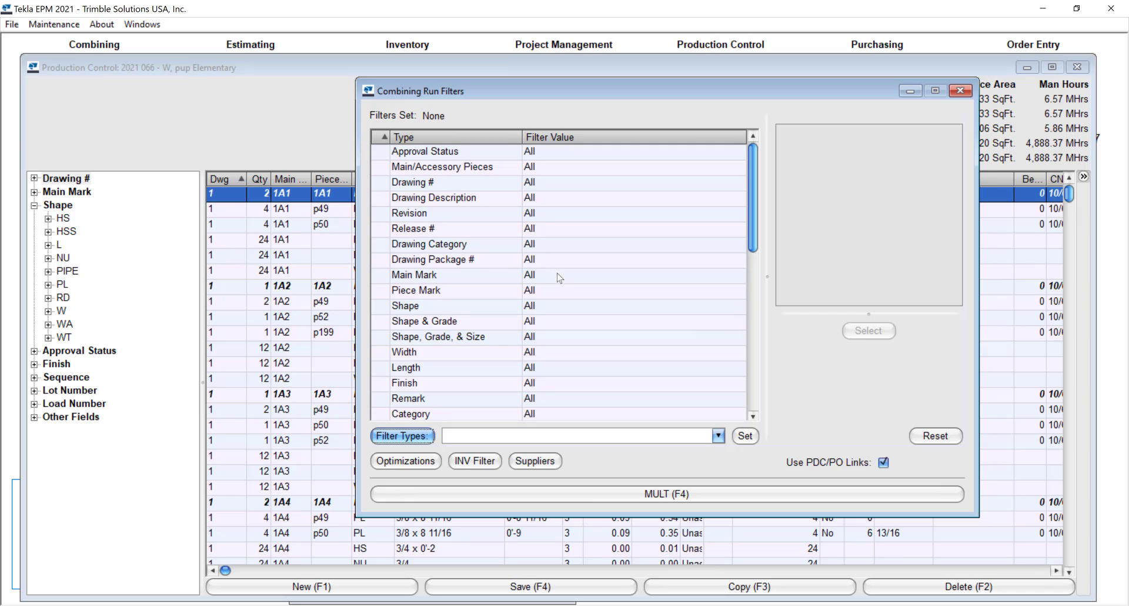
Step: Check the combining run's Shape filter, load the saved No Hardware filter type, and close the filters without running
{"action": "double_click", "coordinate": [475, 306]}
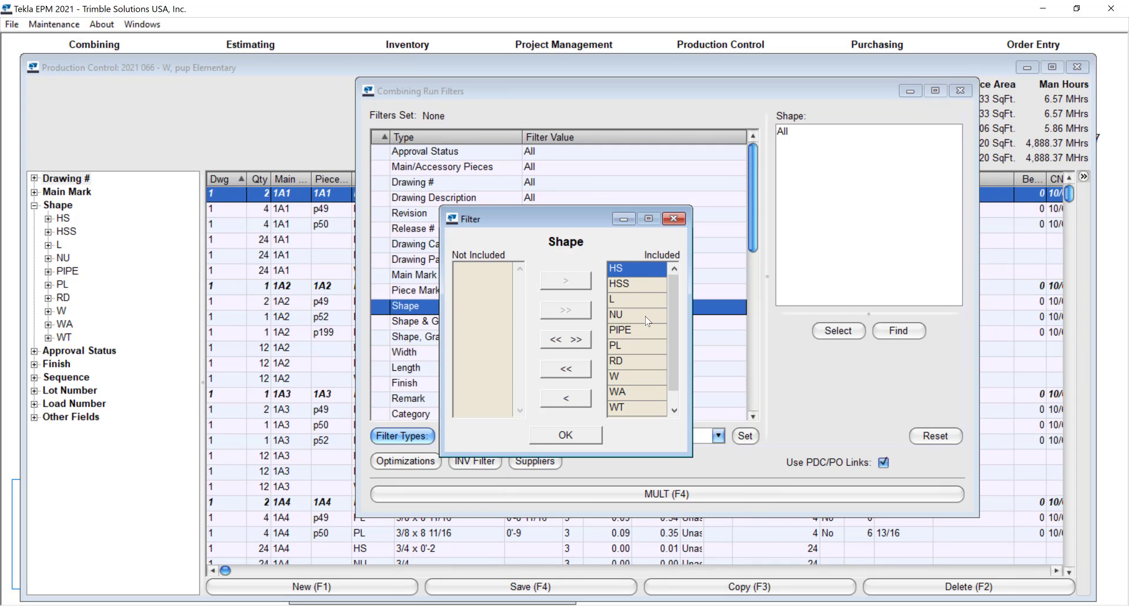
{"action": "left_click", "coordinate": [679, 218]}
{"action": "left_click", "coordinate": [718, 435]}
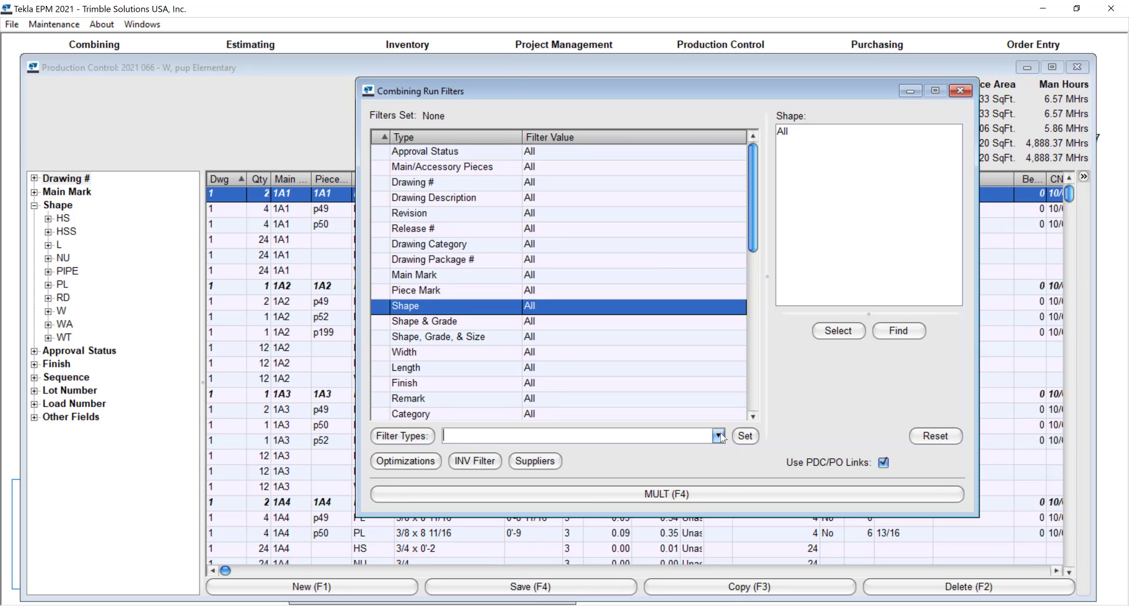
{"action": "left_click", "coordinate": [529, 474]}
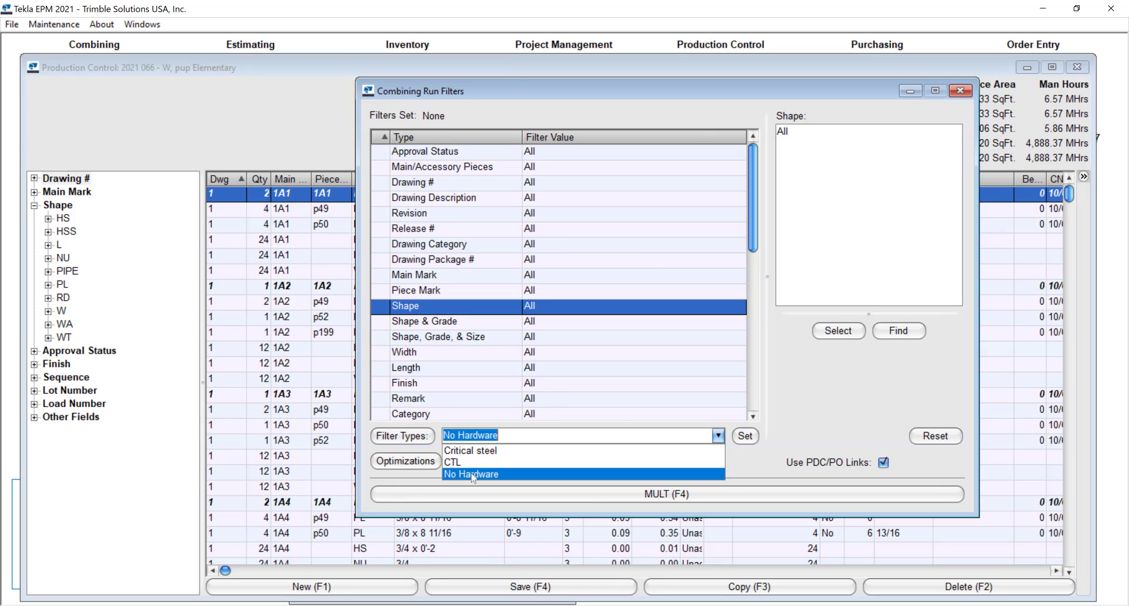
{"action": "left_click", "coordinate": [745, 435]}
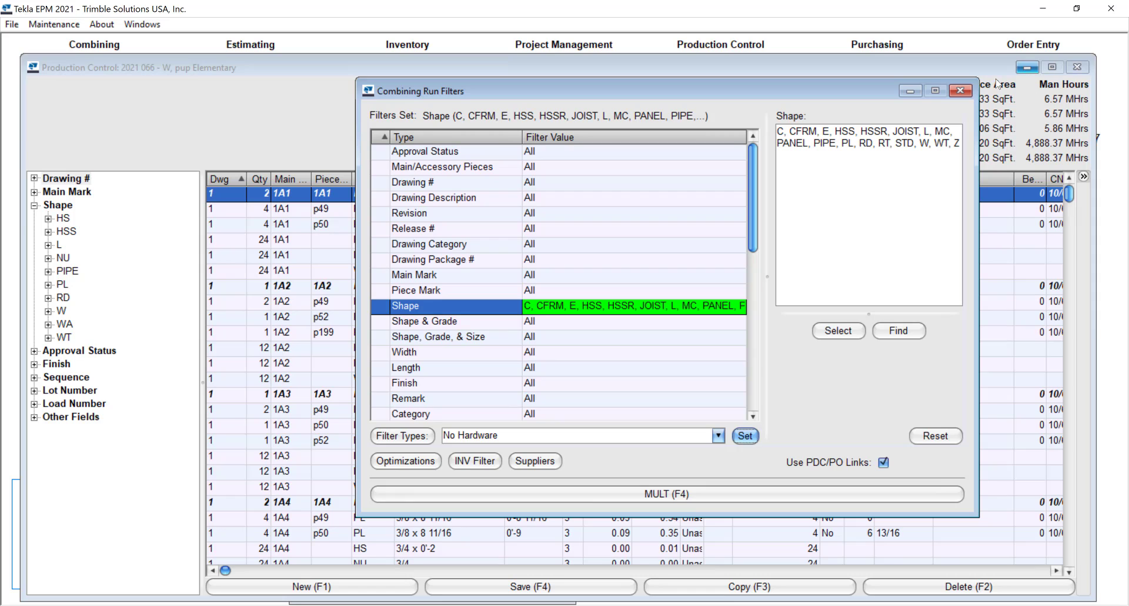
{"action": "left_click", "coordinate": [961, 91]}
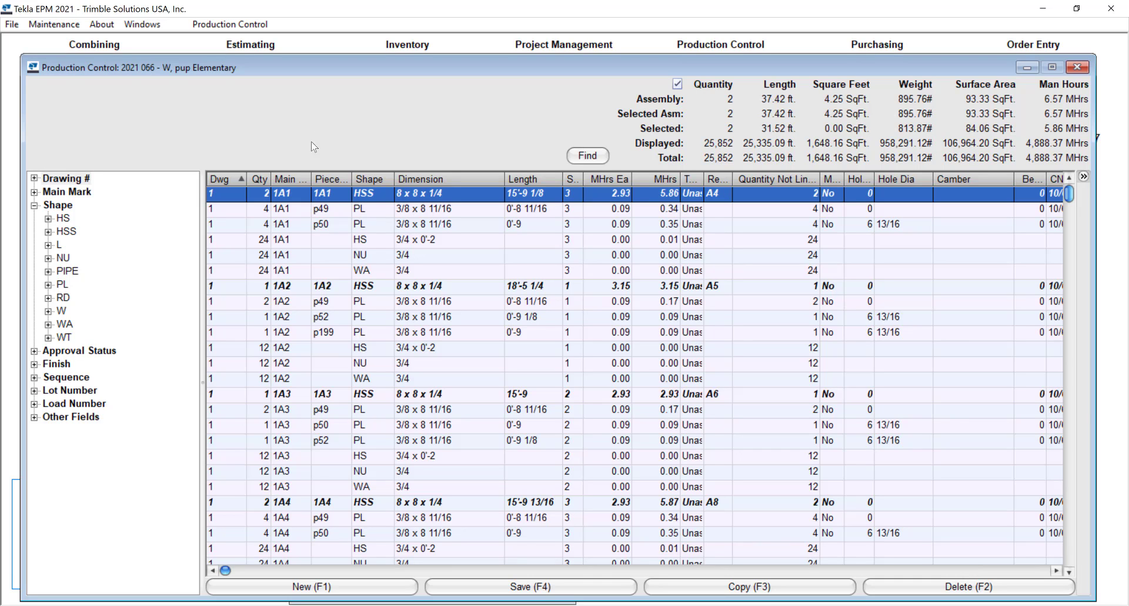
Step: Start loading the job's material into the Egger requisition, up to the purchasing import filters
{"action": "left_click", "coordinate": [229, 25]}
{"action": "mouse_move", "coordinate": [288, 73]}
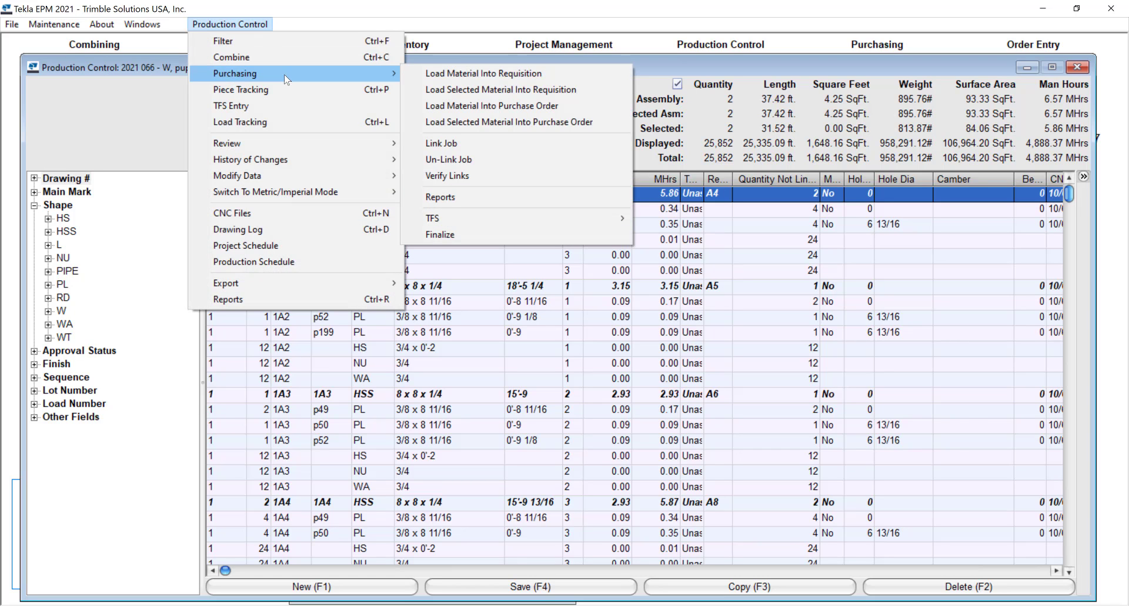
{"action": "left_click", "coordinate": [453, 78]}
{"action": "left_click", "coordinate": [774, 332]}
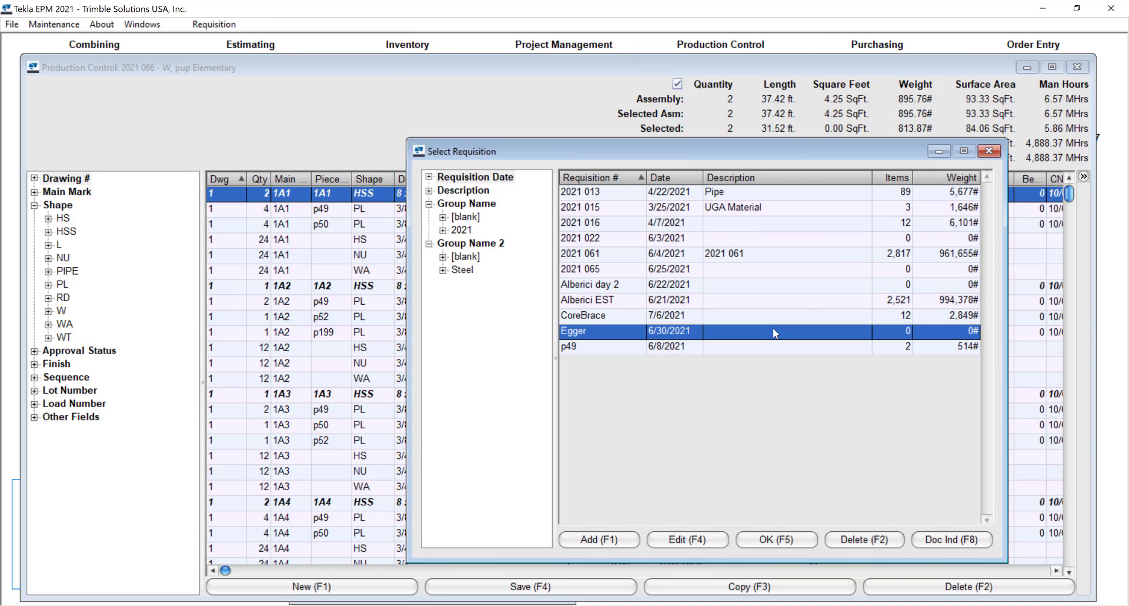
{"action": "double_click", "coordinate": [774, 332]}
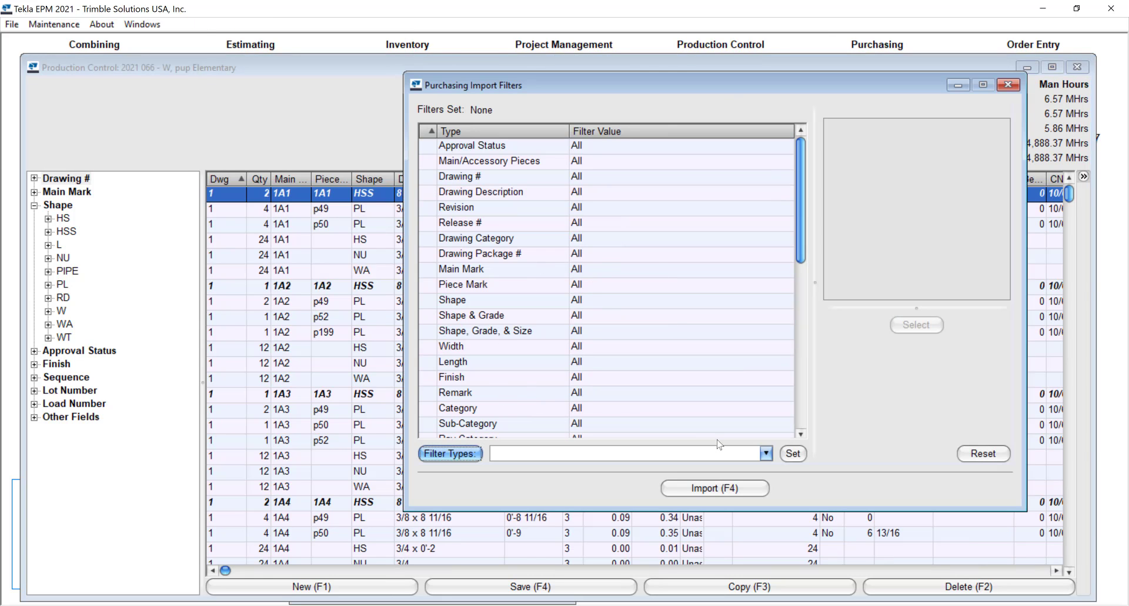
Step: Load the saved CTL filter type into the purchasing import filters, review its criteria, and close without importing
{"action": "left_click", "coordinate": [765, 453]}
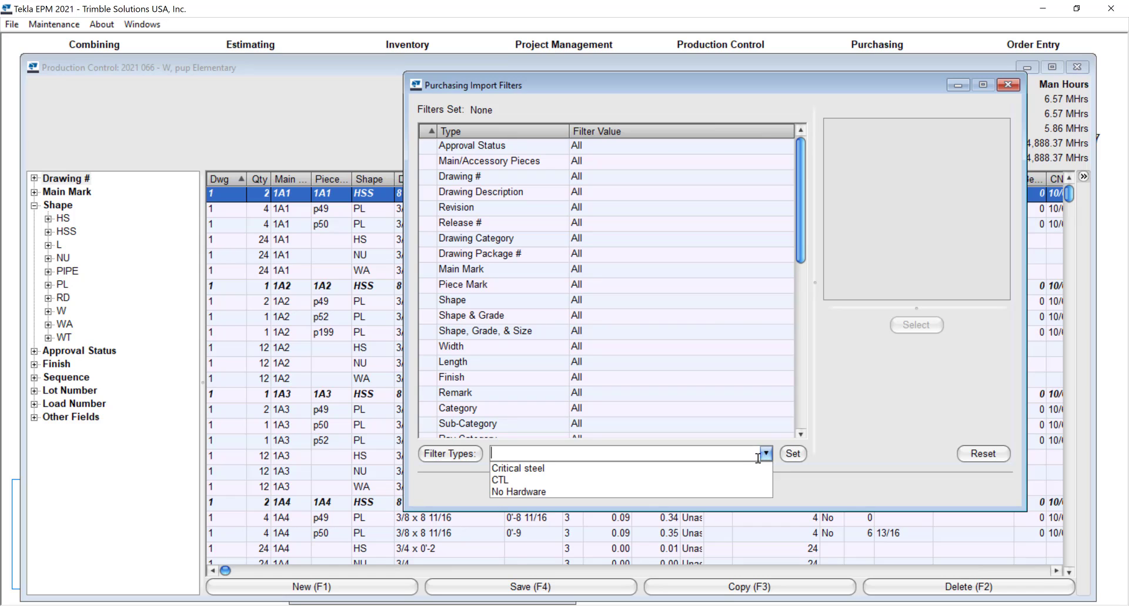
{"action": "left_click", "coordinate": [705, 480]}
{"action": "left_click", "coordinate": [798, 459]}
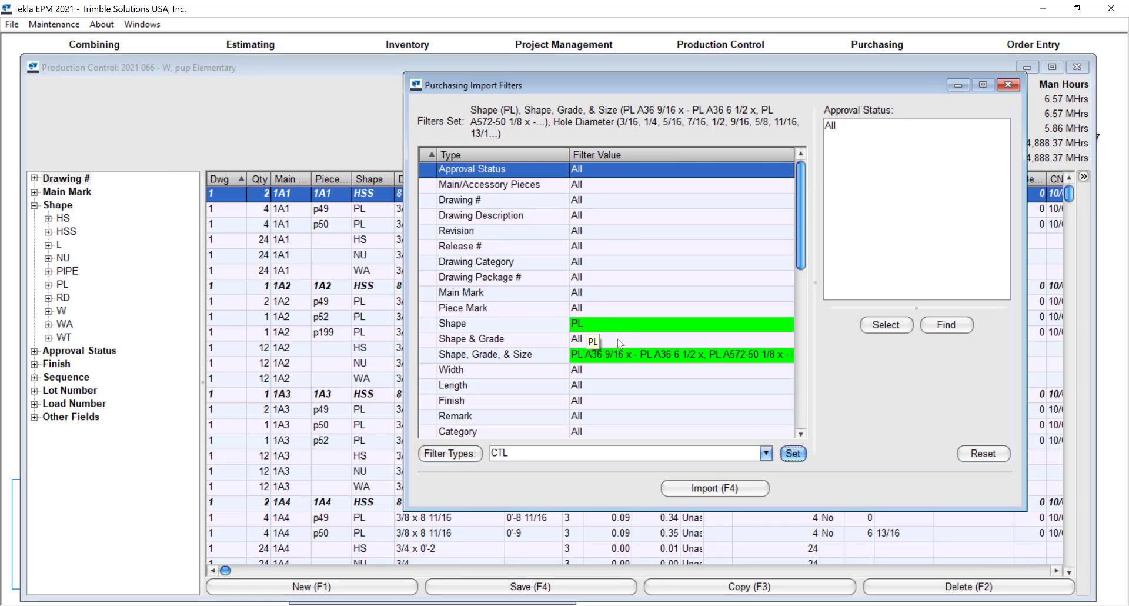
{"action": "left_click_drag", "start_coordinate": [804, 254], "coordinate": [809, 405]}
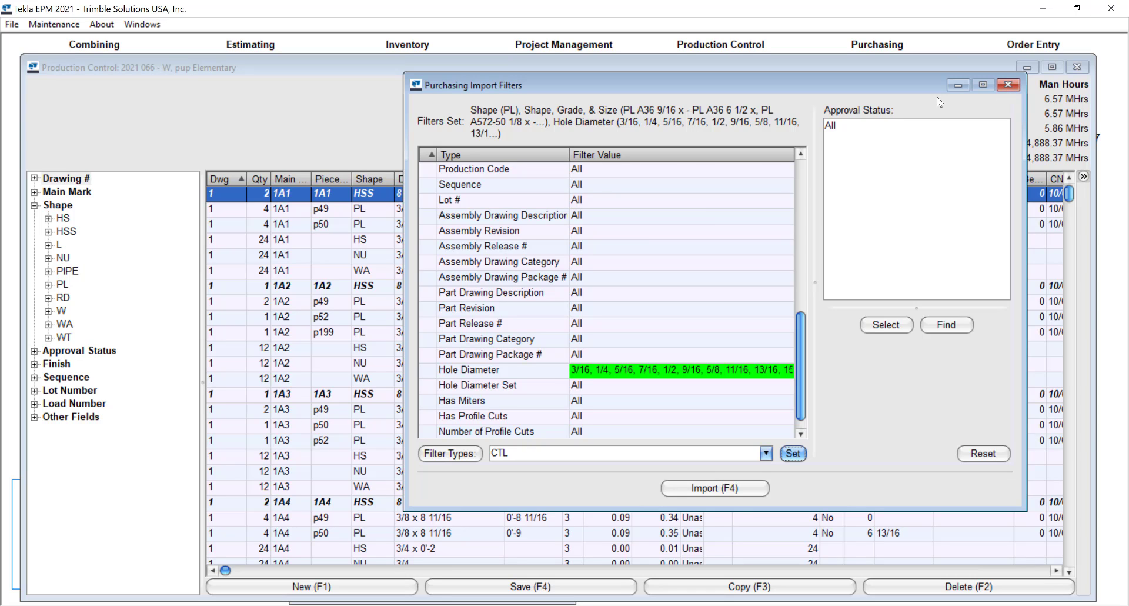
{"action": "left_click", "coordinate": [1009, 86]}
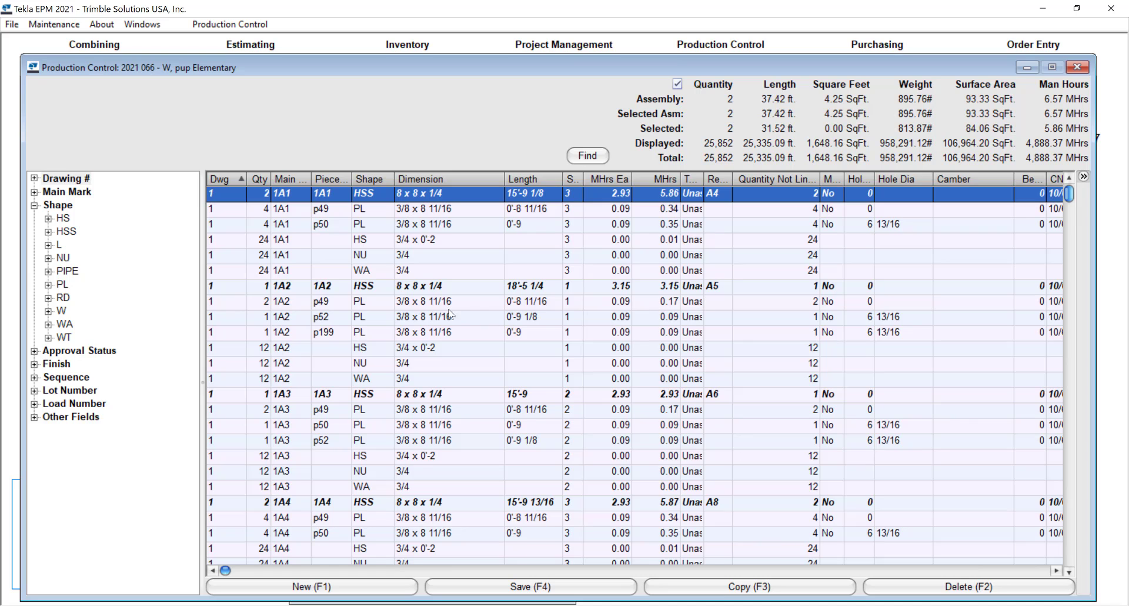
Step: Open the Model Interface from the job's piece list and colorize the model by Sequence
{"action": "right_click", "coordinate": [438, 341]}
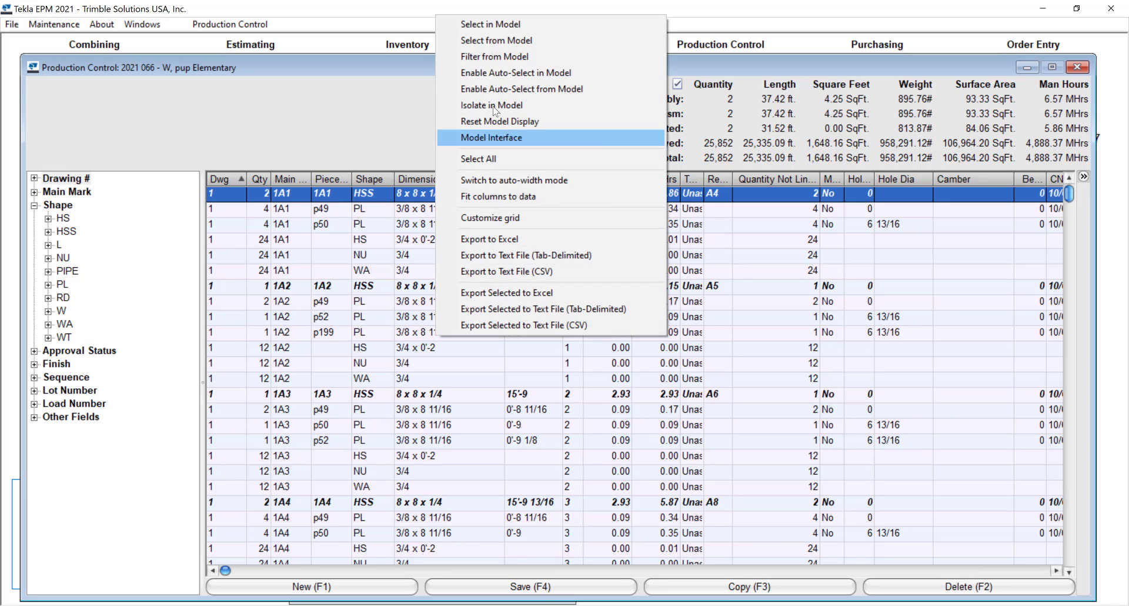
{"action": "left_click", "coordinate": [514, 137]}
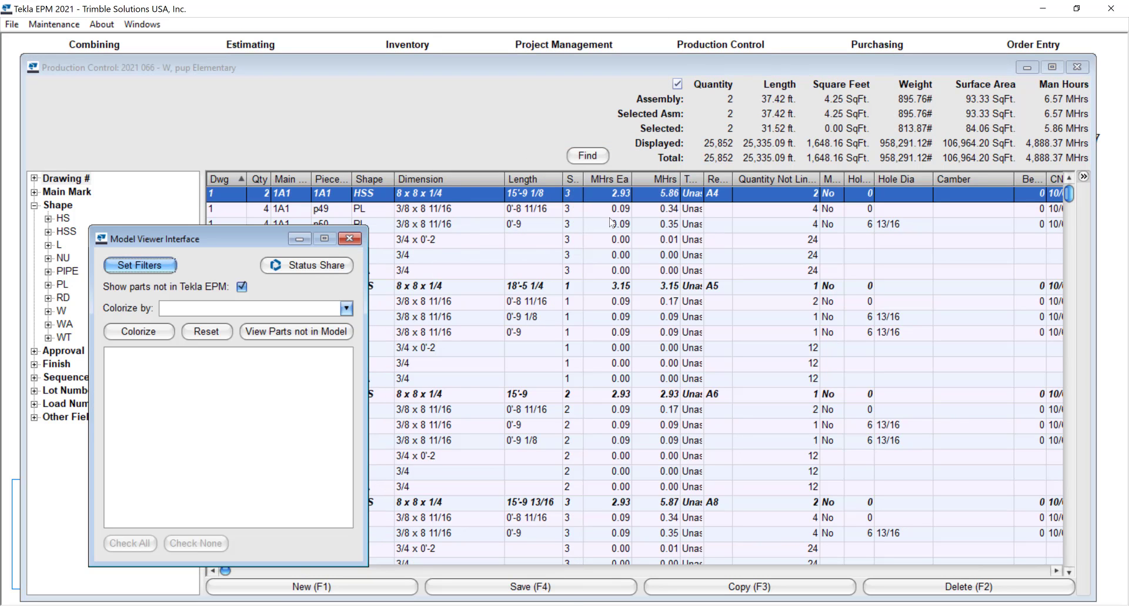
{"action": "left_click", "coordinate": [346, 309]}
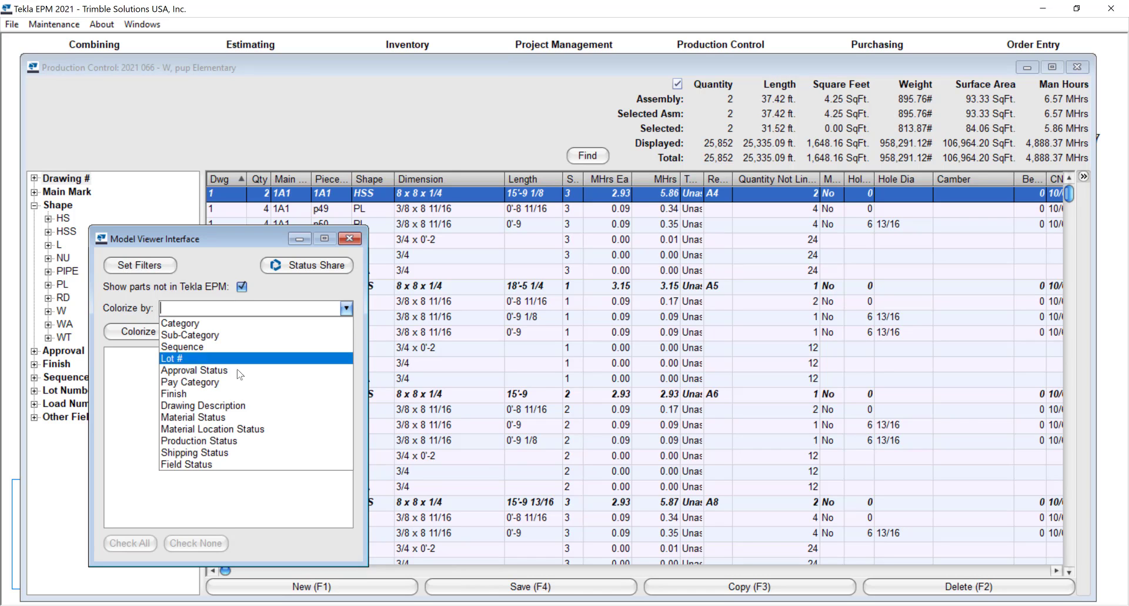
{"action": "left_click", "coordinate": [188, 346]}
{"action": "left_click", "coordinate": [157, 335]}
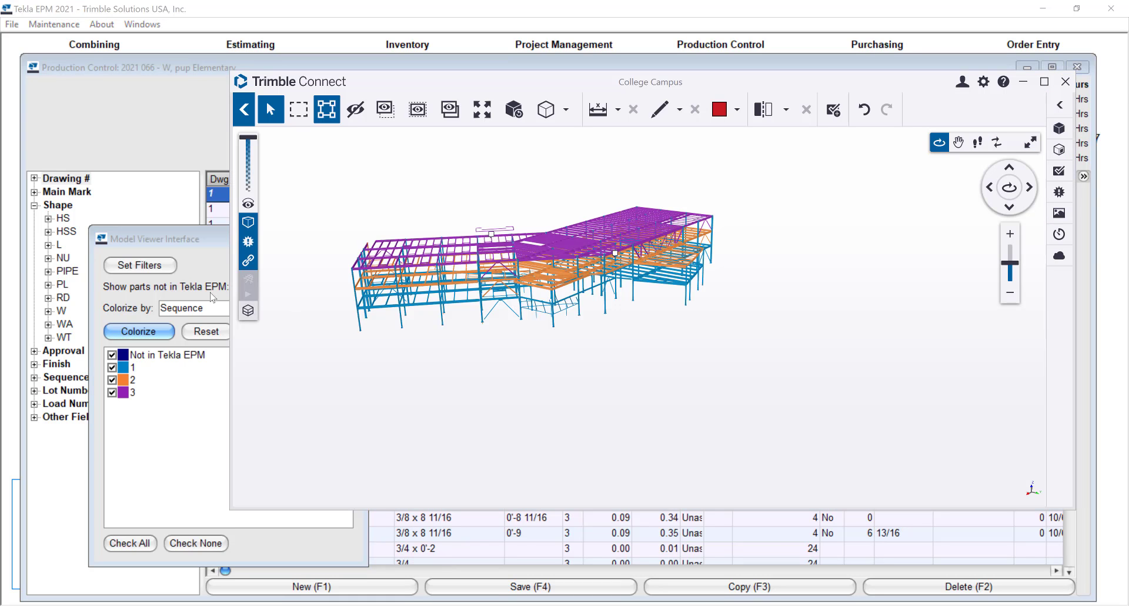
Step: Filter the displayed model with the saved Critical steel filter type and inspect the remaining members up close
{"action": "left_click", "coordinate": [187, 257]}
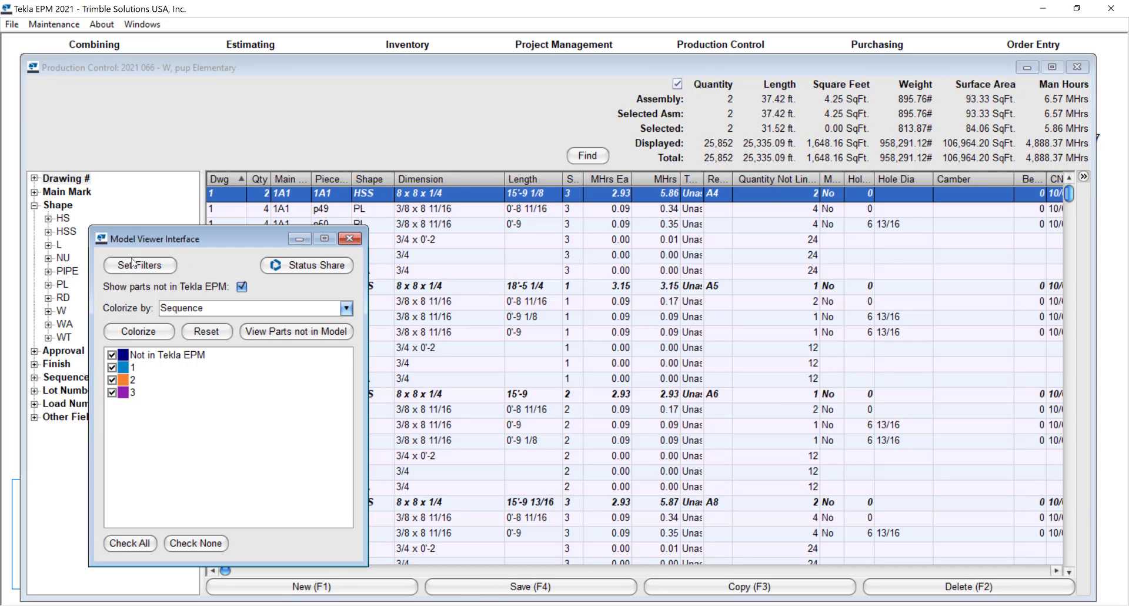
{"action": "left_click", "coordinate": [139, 265]}
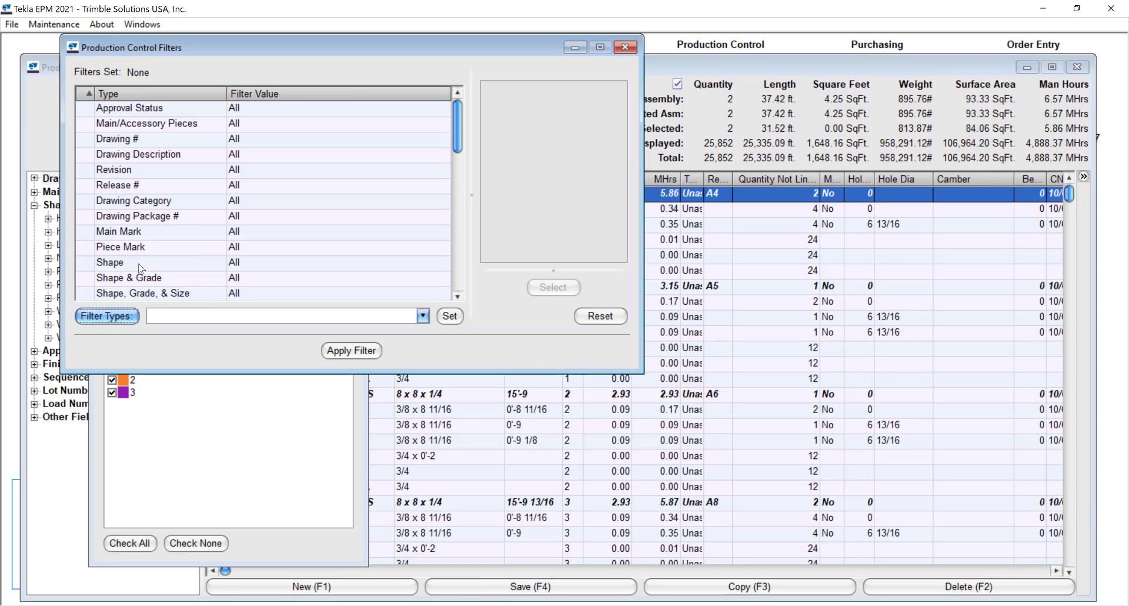
{"action": "left_click", "coordinate": [423, 317]}
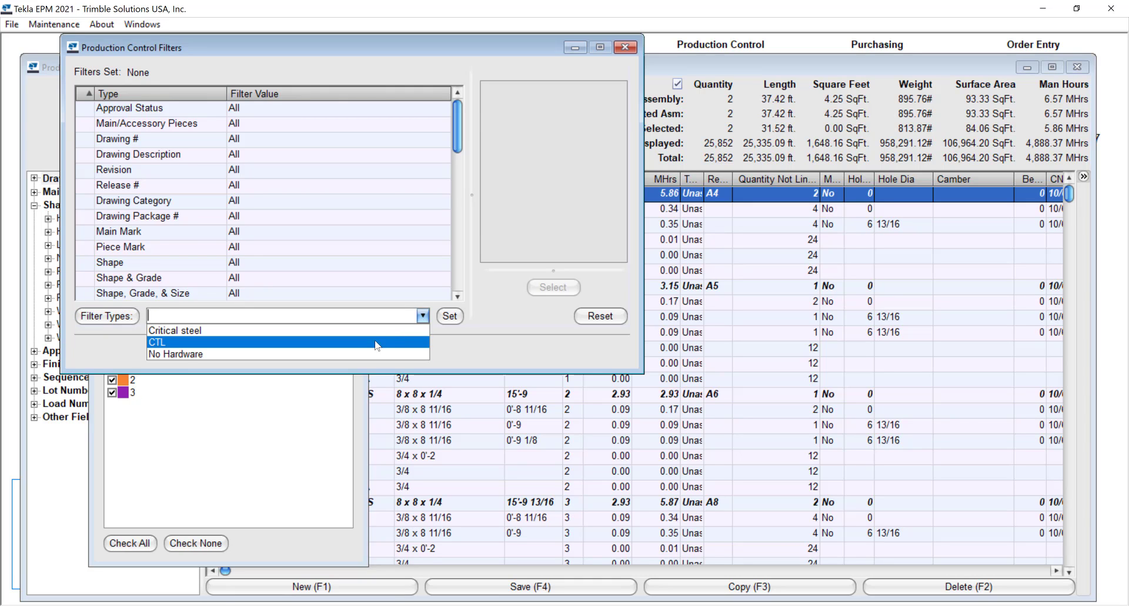
{"action": "left_click", "coordinate": [353, 331]}
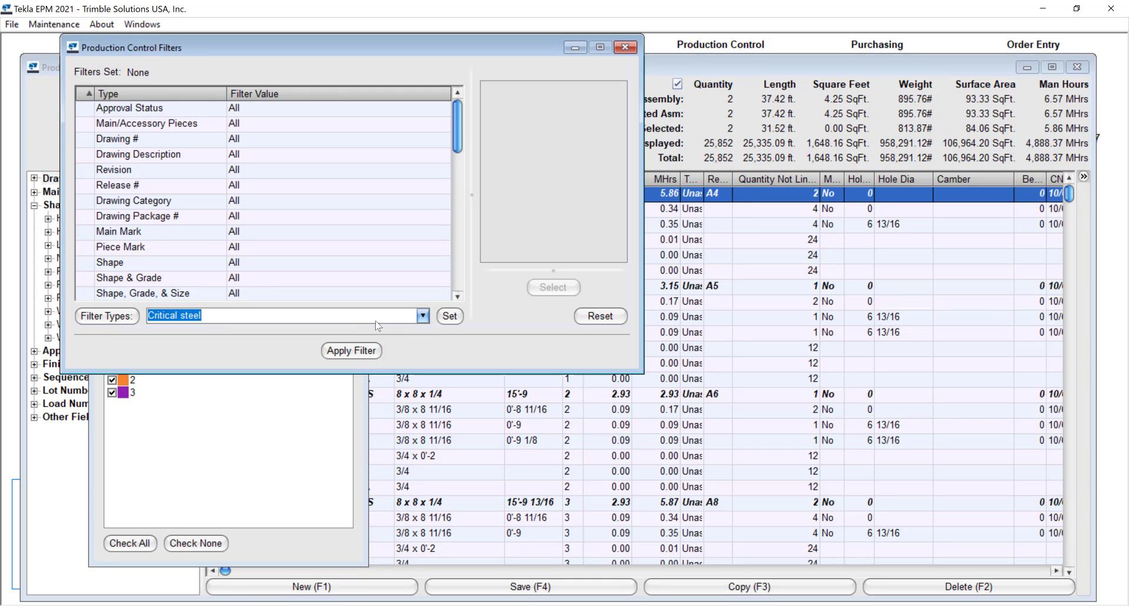
{"action": "left_click", "coordinate": [451, 316]}
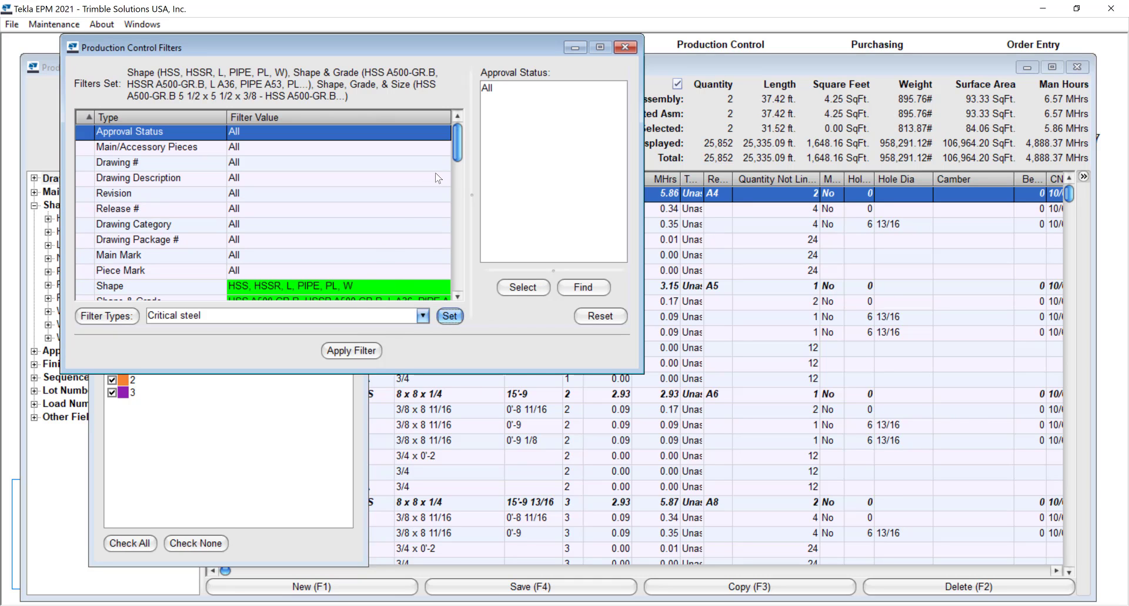
{"action": "left_click_drag", "start_coordinate": [458, 154], "coordinate": [451, 126]}
{"action": "left_click", "coordinate": [353, 351]}
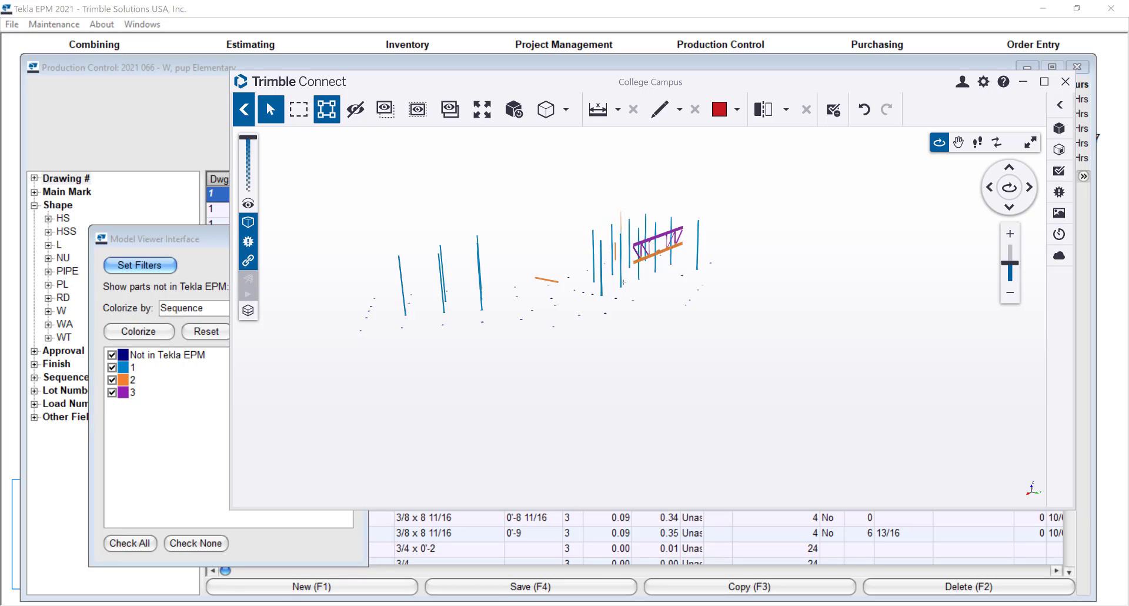
{"action": "scroll", "coordinate": [382, 282], "scroll_direction": "up", "scroll_amount": 3}
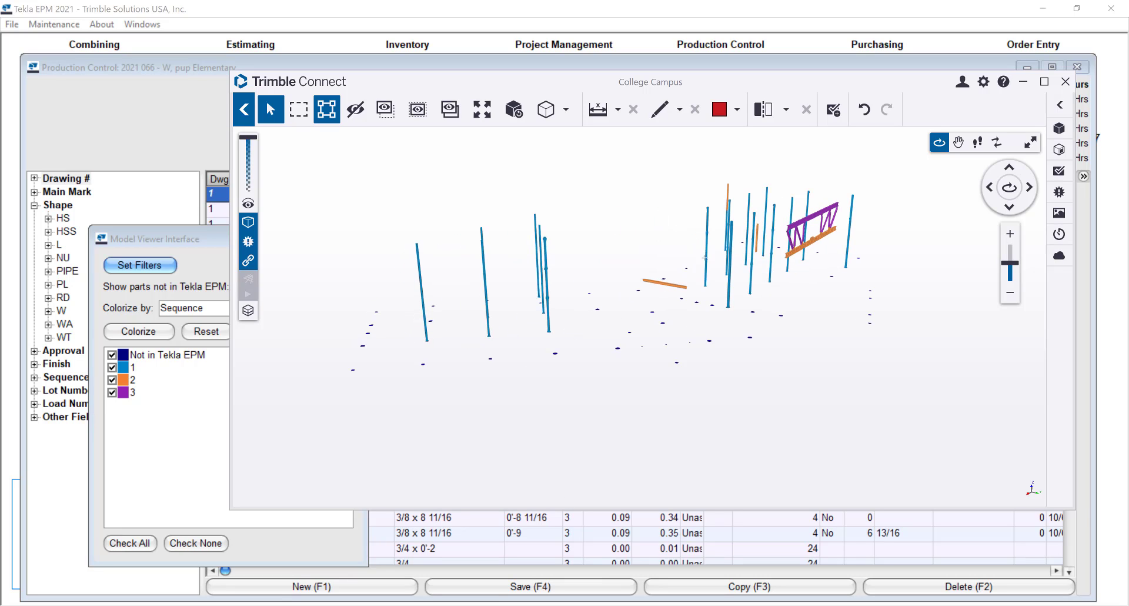
{"action": "scroll", "coordinate": [820, 252], "scroll_direction": "up", "scroll_amount": 2}
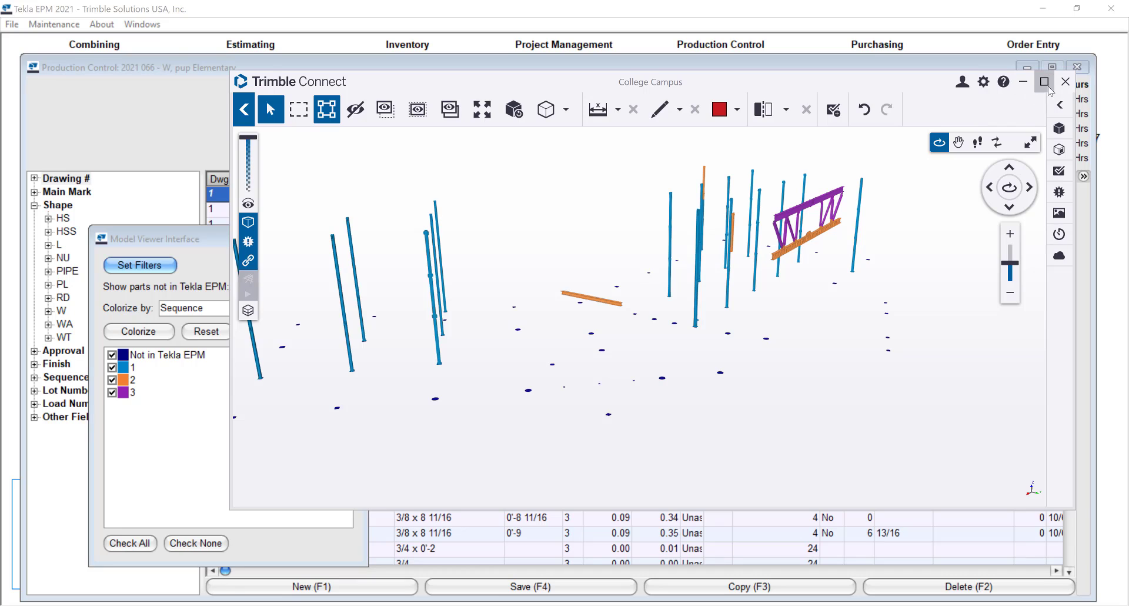
Step: Close the Trimble Connect model, the Model Viewer Interface and the Production Control job
{"action": "left_click", "coordinate": [1065, 81]}
{"action": "left_click", "coordinate": [349, 238]}
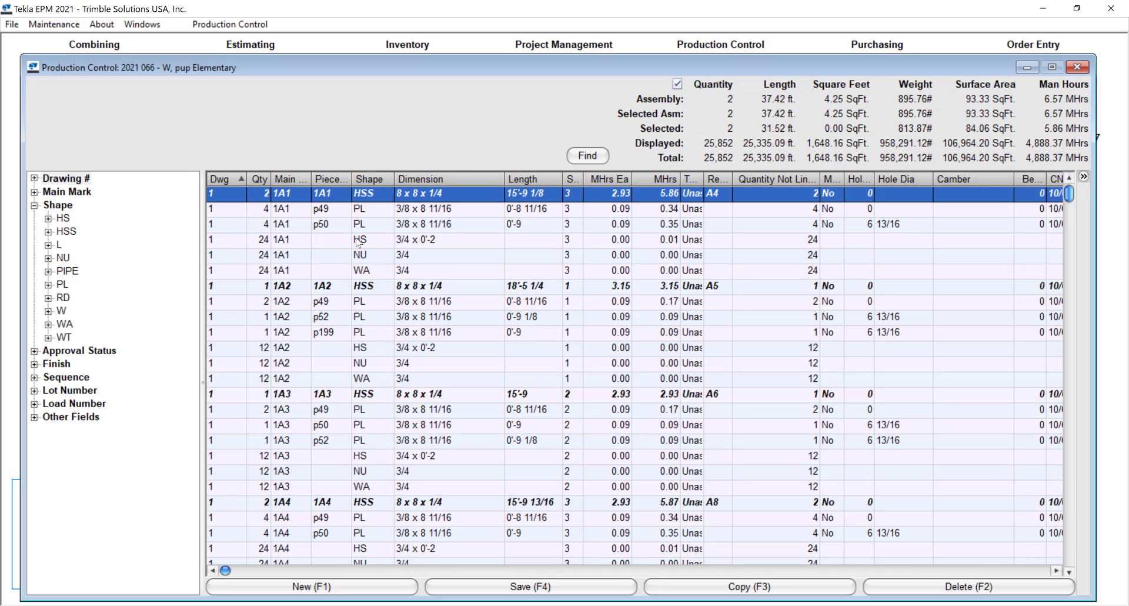
{"action": "left_click", "coordinate": [1084, 69]}
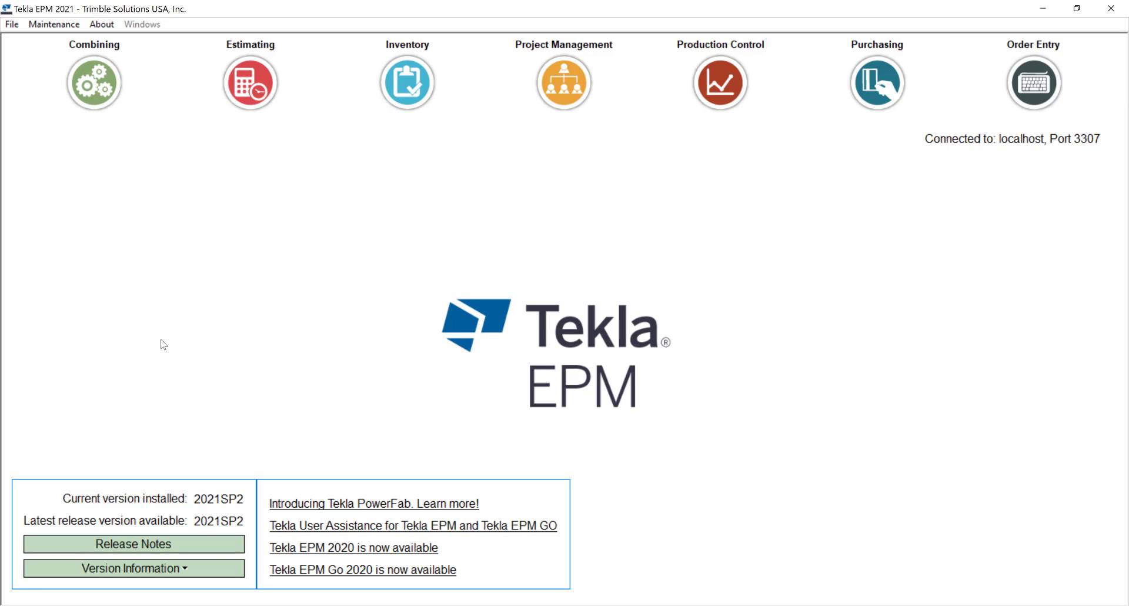
Step: Open the Global Filter Types maintenance for Production Control and display the criteria of the No Hardware filter type
{"action": "left_click", "coordinate": [50, 30]}
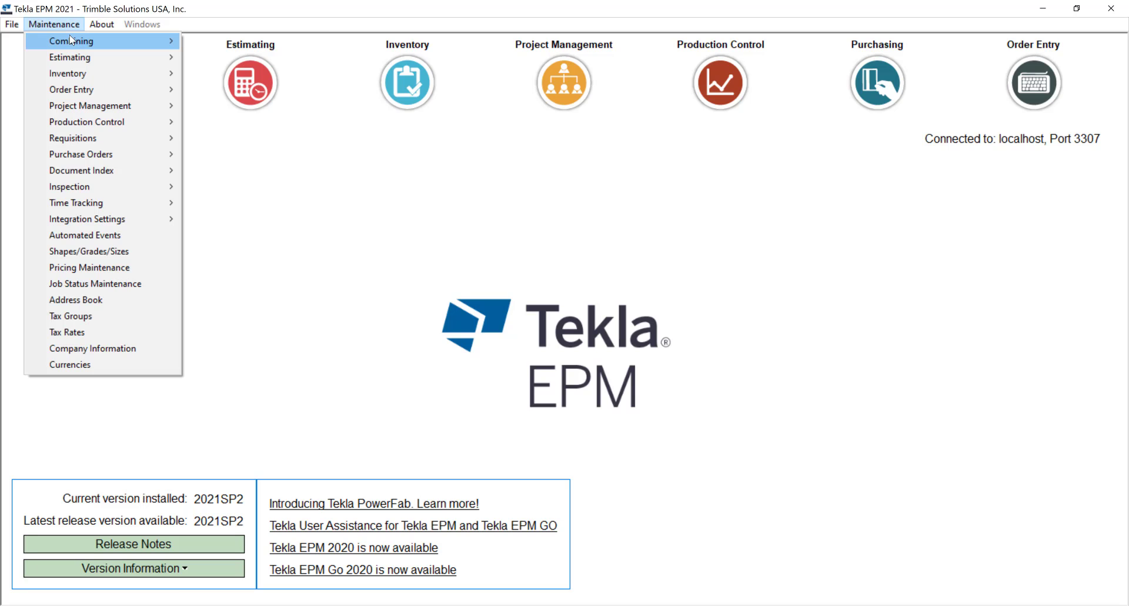
{"action": "mouse_move", "coordinate": [74, 43]}
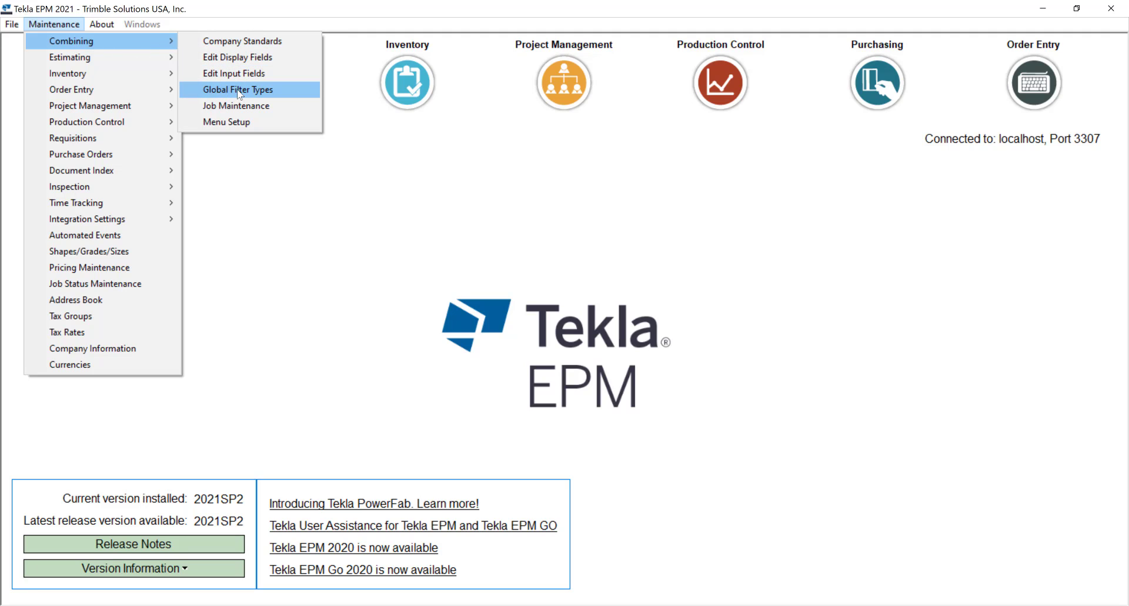
{"action": "mouse_move", "coordinate": [151, 61]}
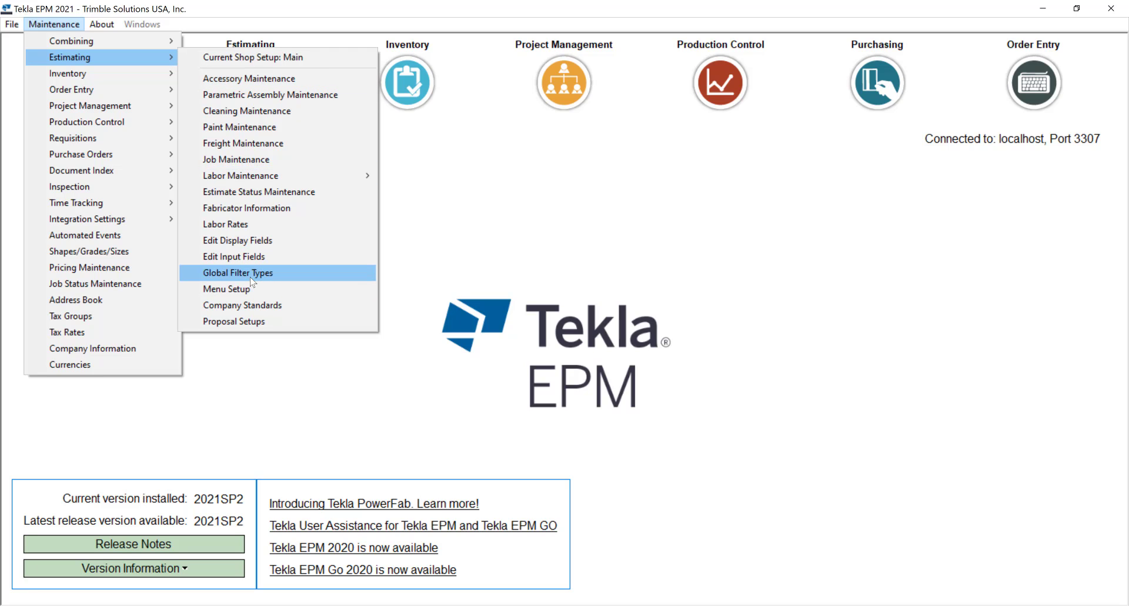
{"action": "mouse_move", "coordinate": [125, 165]}
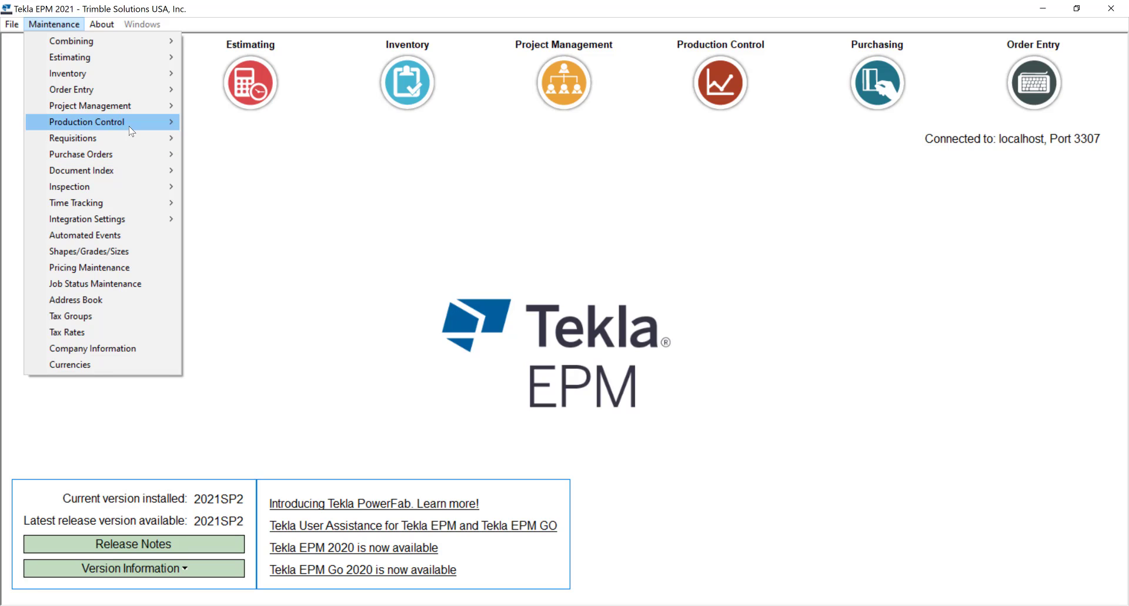
{"action": "mouse_move", "coordinate": [135, 122]}
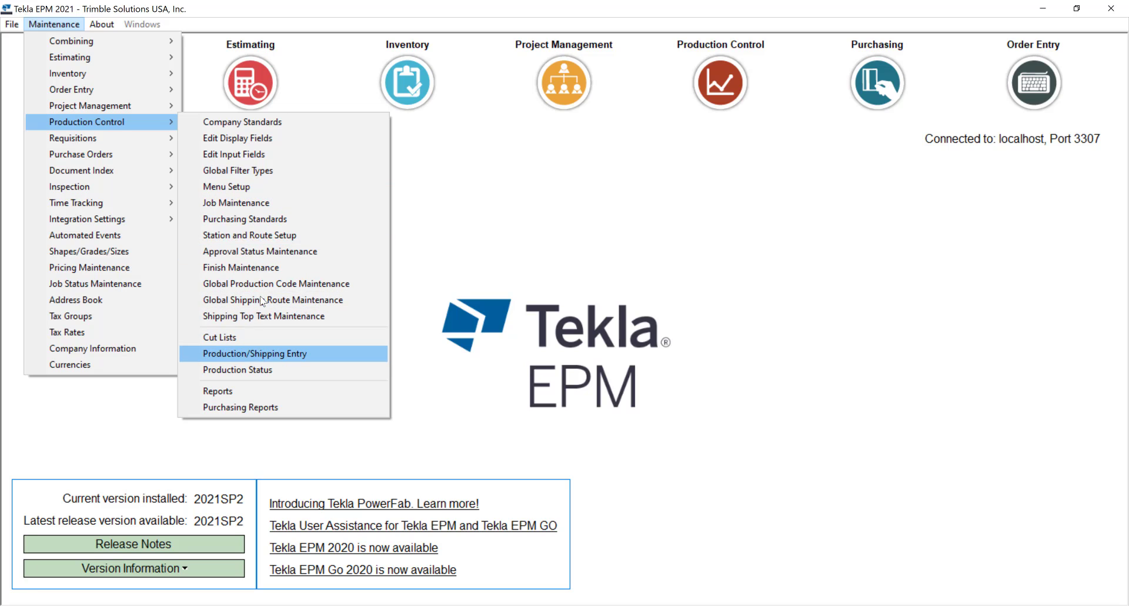
{"action": "left_click", "coordinate": [240, 171]}
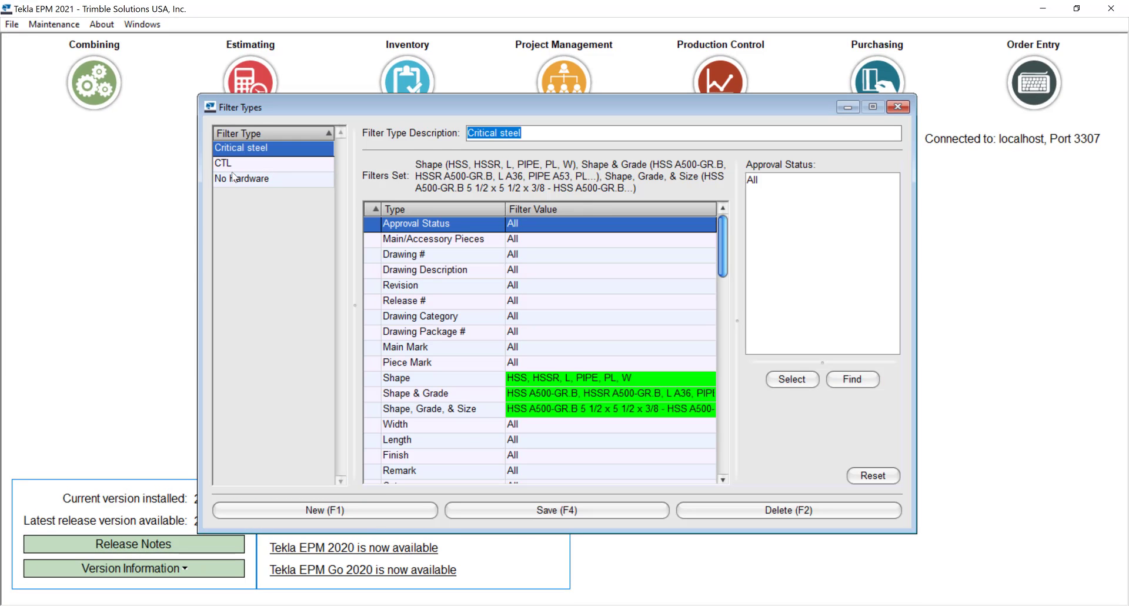
{"action": "left_click", "coordinate": [266, 183]}
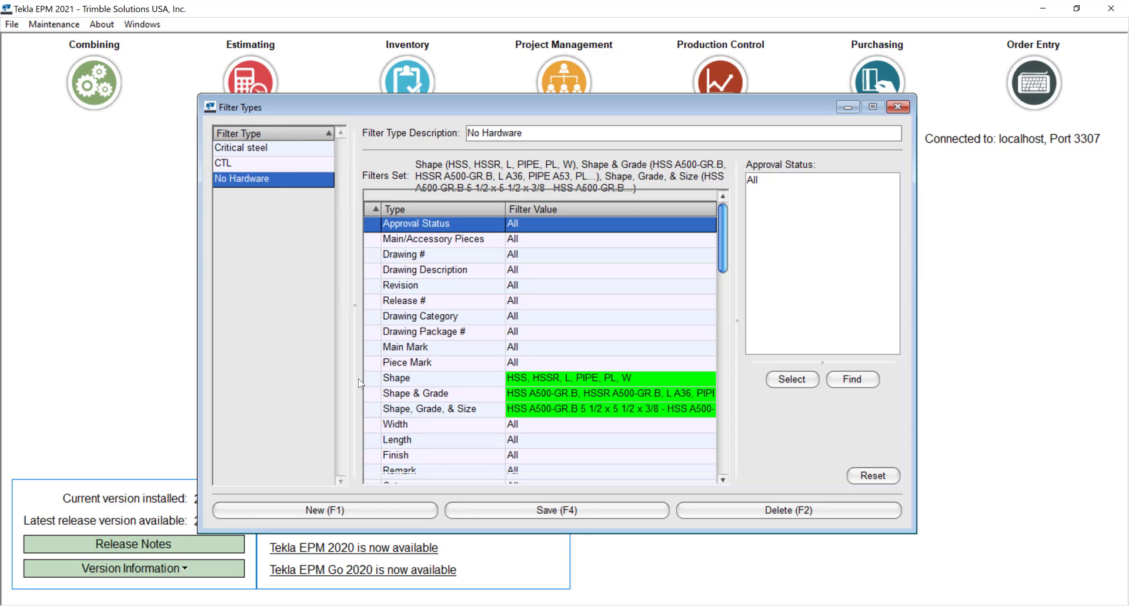
Step: Add a new filter type named Coping Machine and reset all of its inherited filter criteria
{"action": "left_click", "coordinate": [313, 510]}
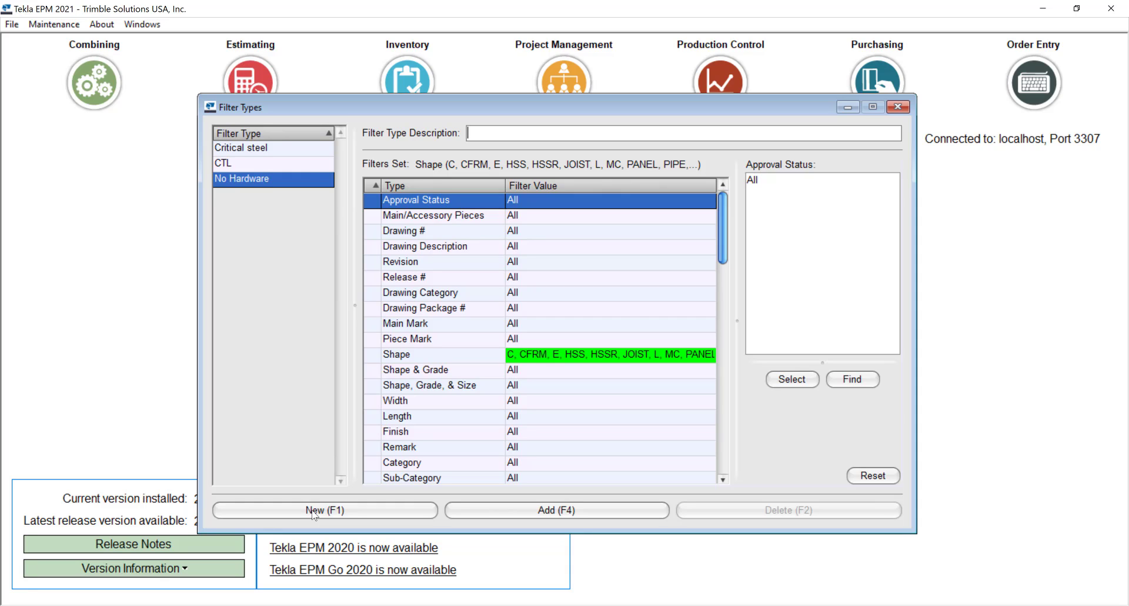
{"action": "type", "text": "Coping Machine"}
{"action": "left_click", "coordinate": [569, 516]}
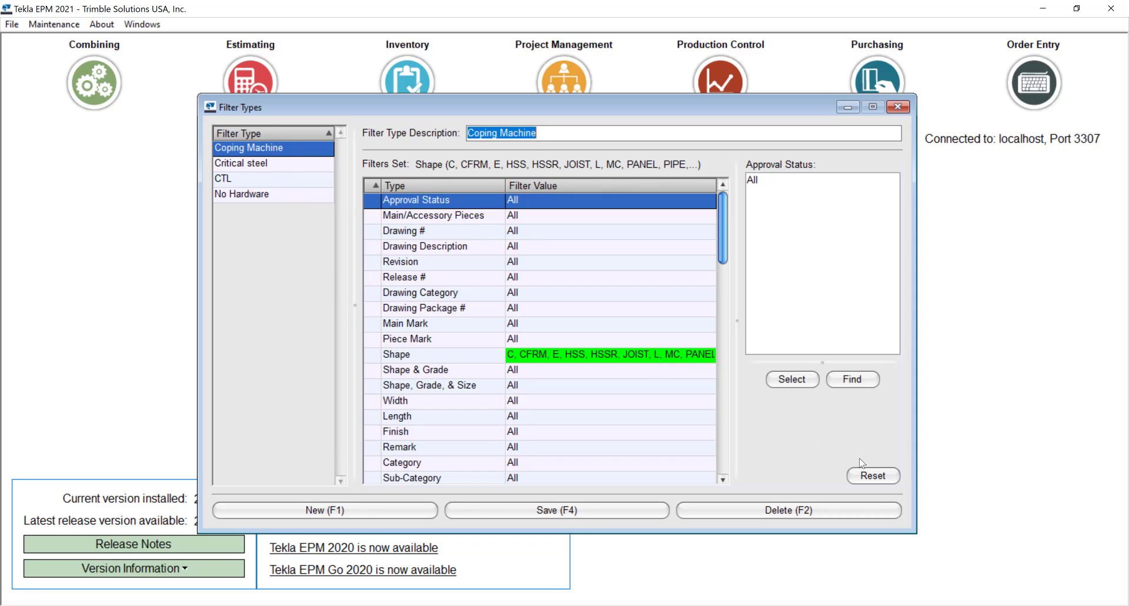
{"action": "left_click", "coordinate": [882, 476]}
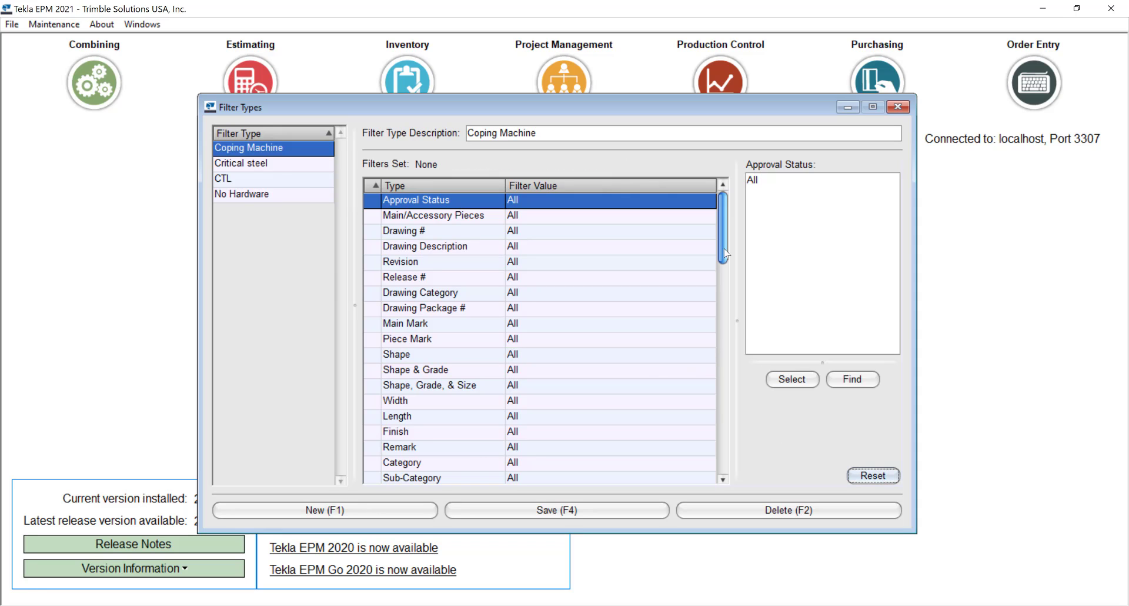
Step: Set the Shape filter of the Coping Machine filter type to include only C and W
{"action": "left_click_drag", "start_coordinate": [723, 259], "coordinate": [728, 436]}
{"action": "scroll", "coordinate": [595, 320], "scroll_direction": "up", "scroll_amount": 10}
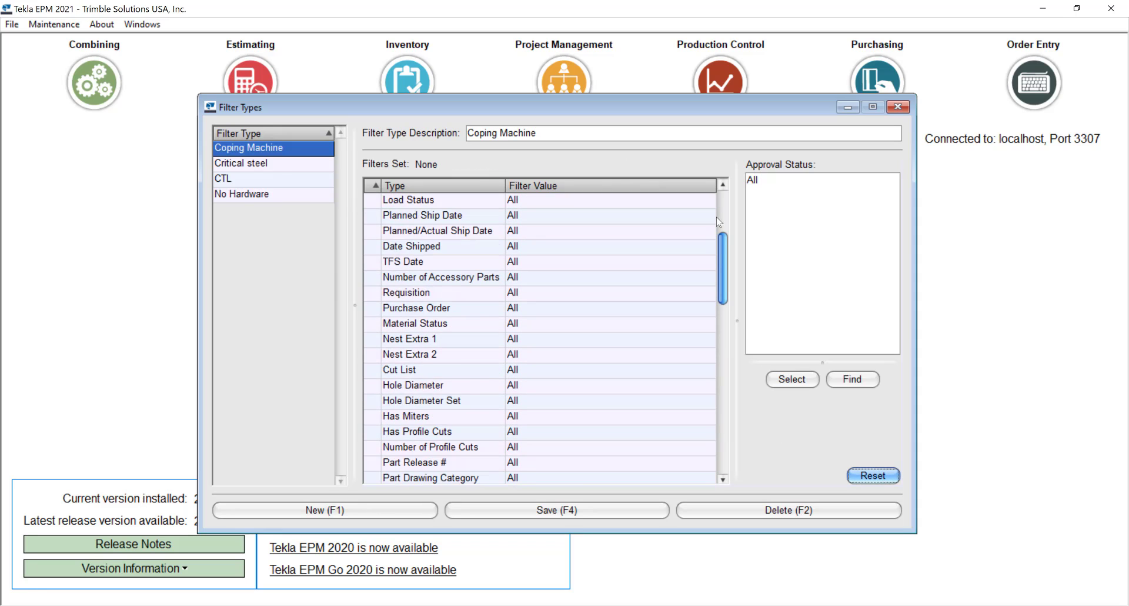
{"action": "left_click", "coordinate": [541, 361]}
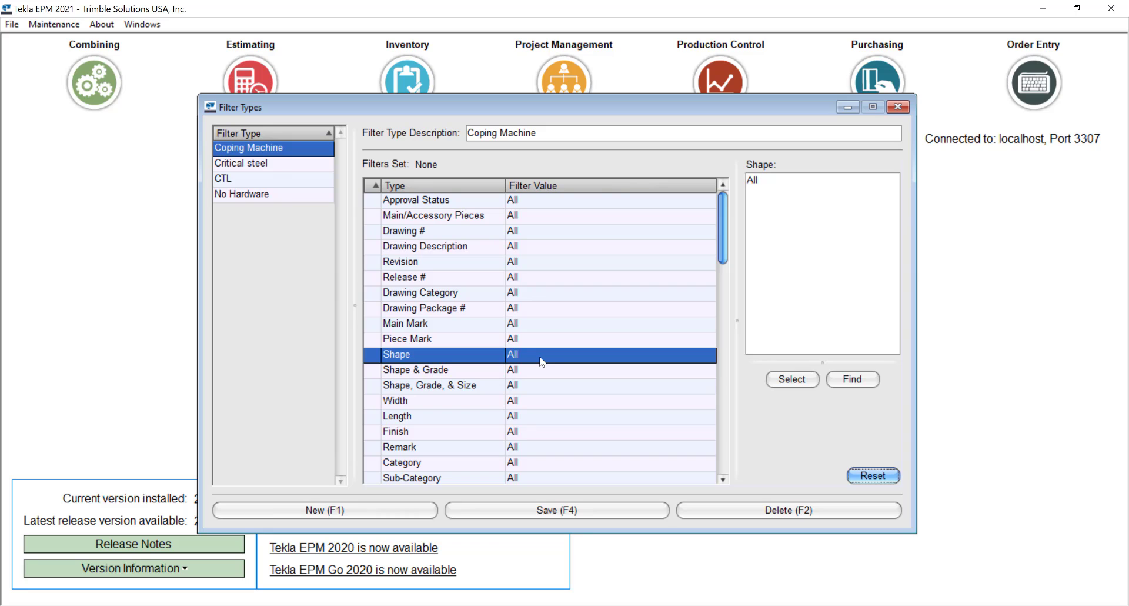
{"action": "double_click", "coordinate": [542, 361]}
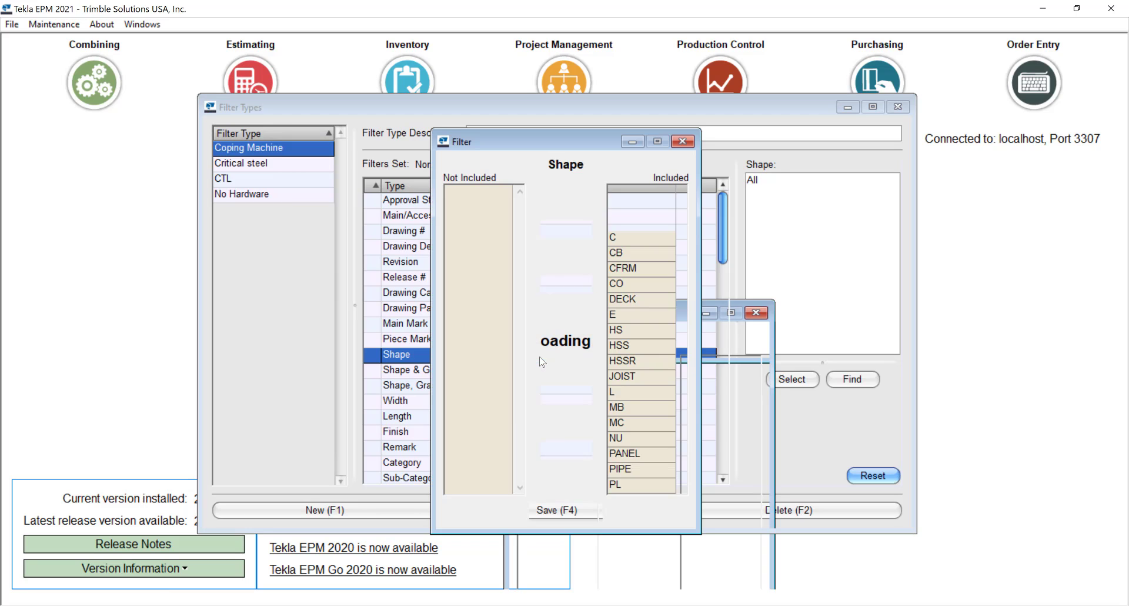
{"action": "left_click", "coordinate": [576, 338]}
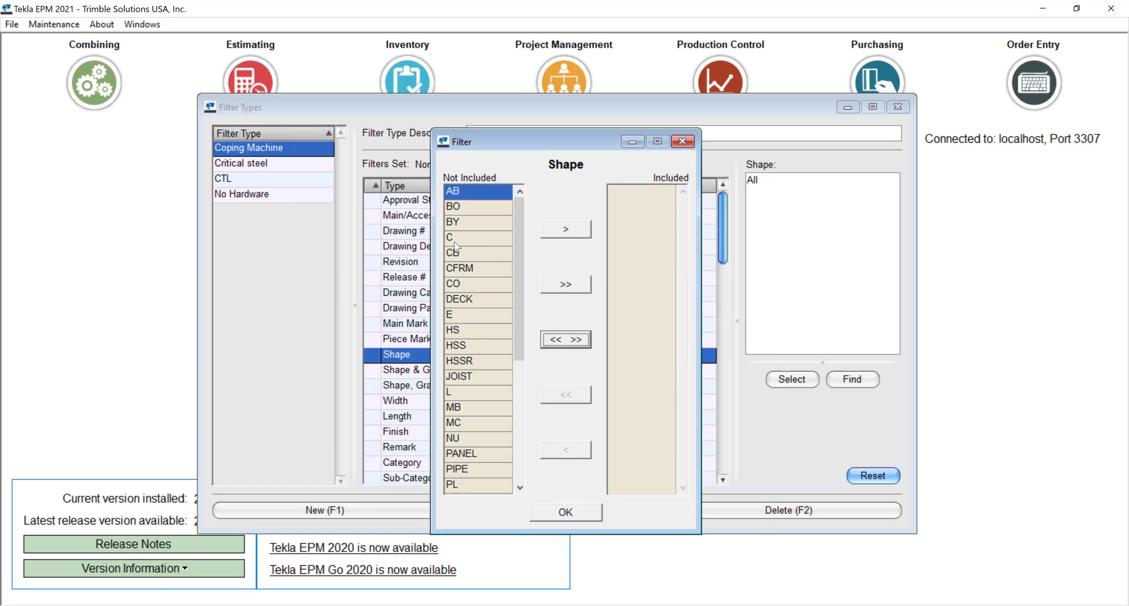
{"action": "double_click", "coordinate": [455, 237]}
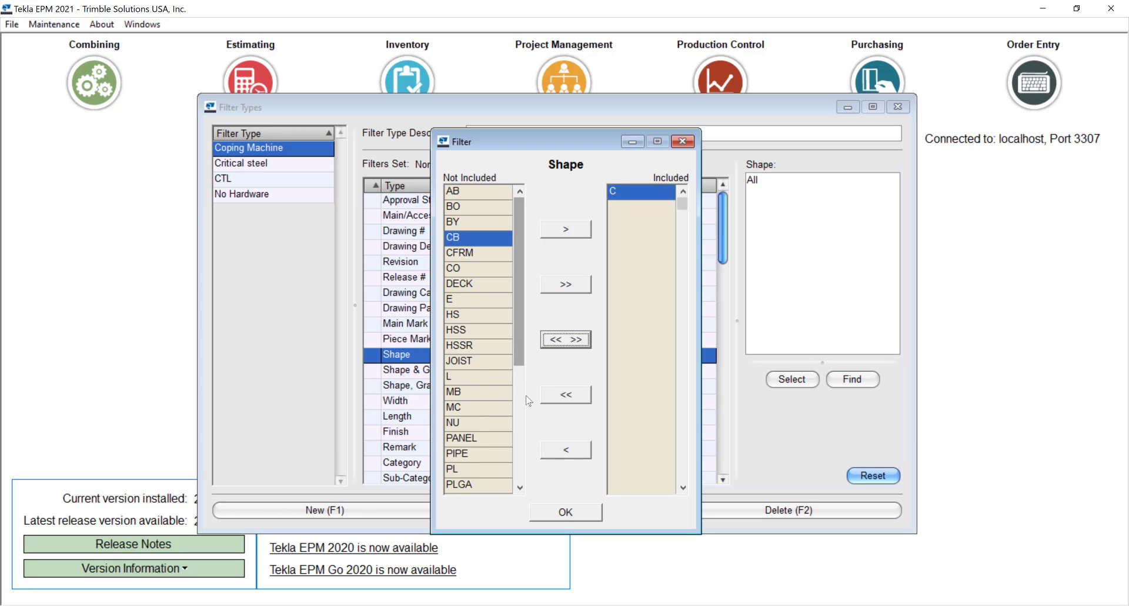
{"action": "scroll", "coordinate": [517, 353], "scroll_direction": "down", "scroll_amount": 5}
{"action": "left_click", "coordinate": [463, 406]}
{"action": "double_click", "coordinate": [463, 407]}
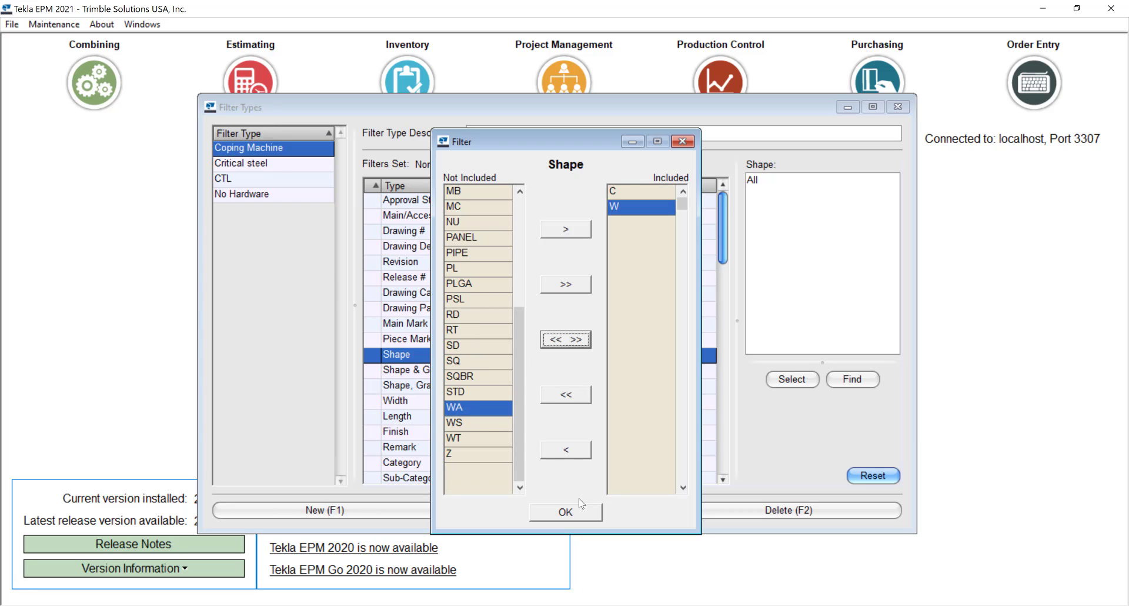
{"action": "left_click", "coordinate": [565, 512]}
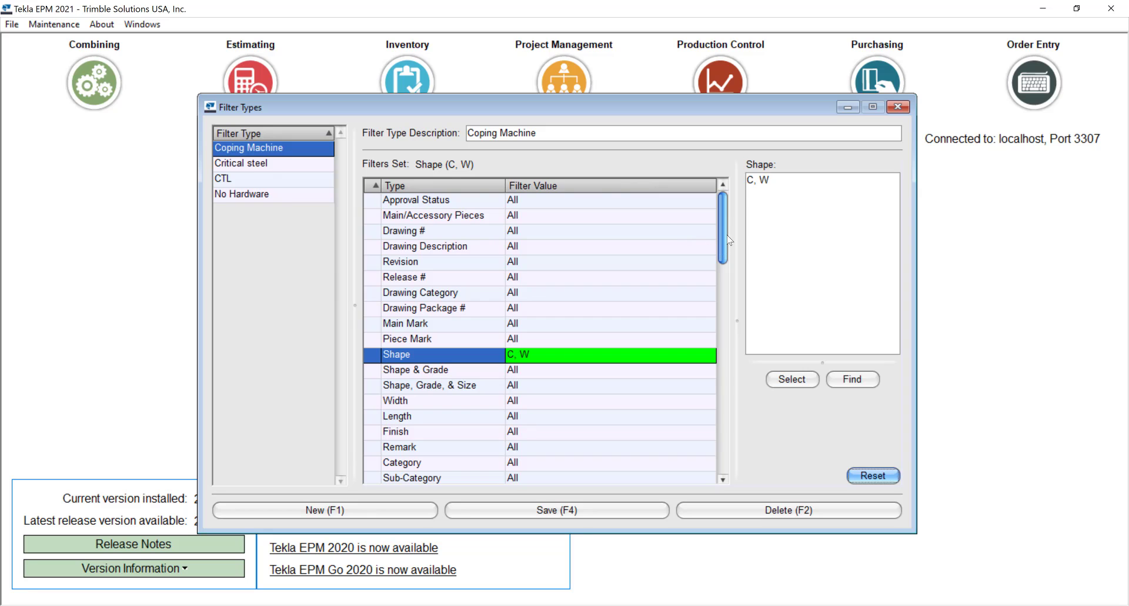
Step: Limit the Has Profile Cuts filter of the Coping Machine filter type to Yes by excluding No
{"action": "left_click_drag", "start_coordinate": [724, 239], "coordinate": [730, 363]}
{"action": "scroll", "coordinate": [729, 363], "scroll_direction": "down", "scroll_amount": 8}
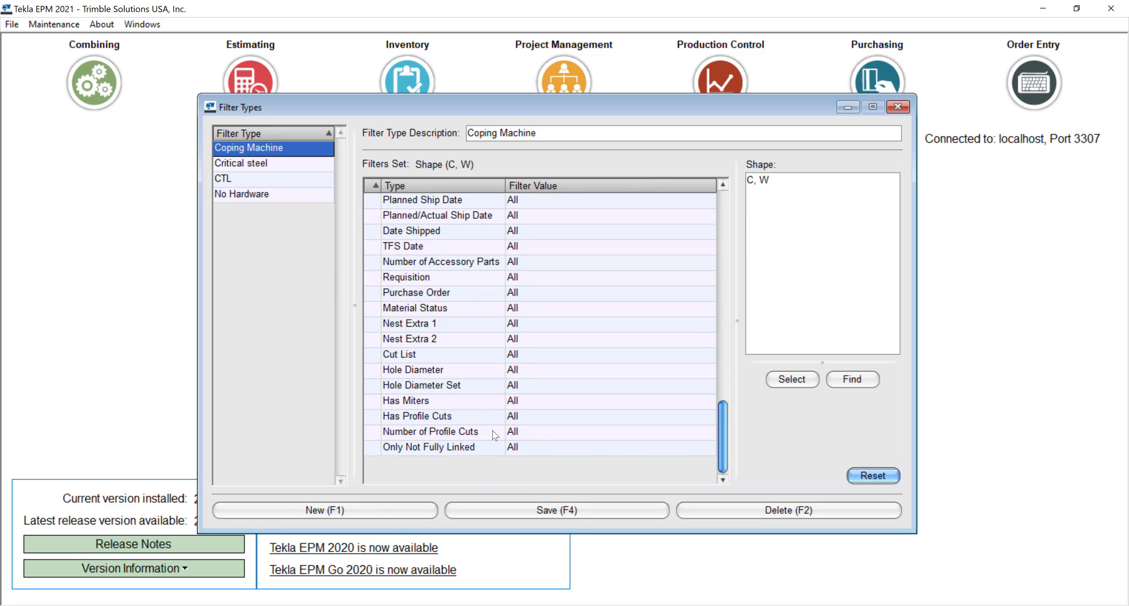
{"action": "double_click", "coordinate": [442, 415]}
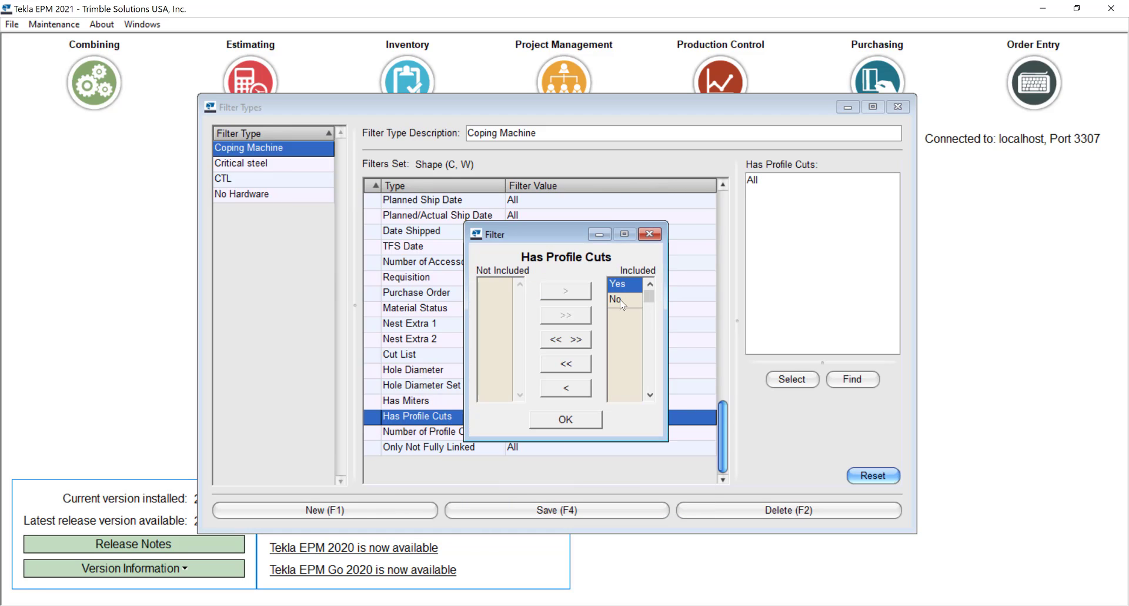
{"action": "double_click", "coordinate": [617, 299]}
{"action": "left_click", "coordinate": [567, 419]}
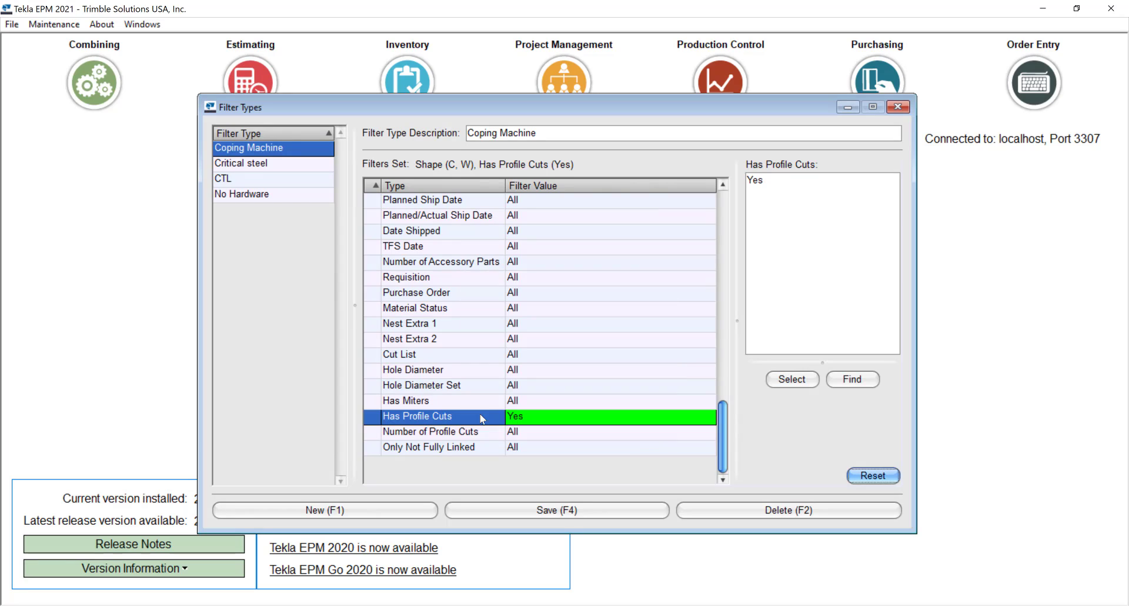
Step: Limit the Has Miters filter to Yes by excluding No, and save the Coping Machine filter type
{"action": "double_click", "coordinate": [503, 401]}
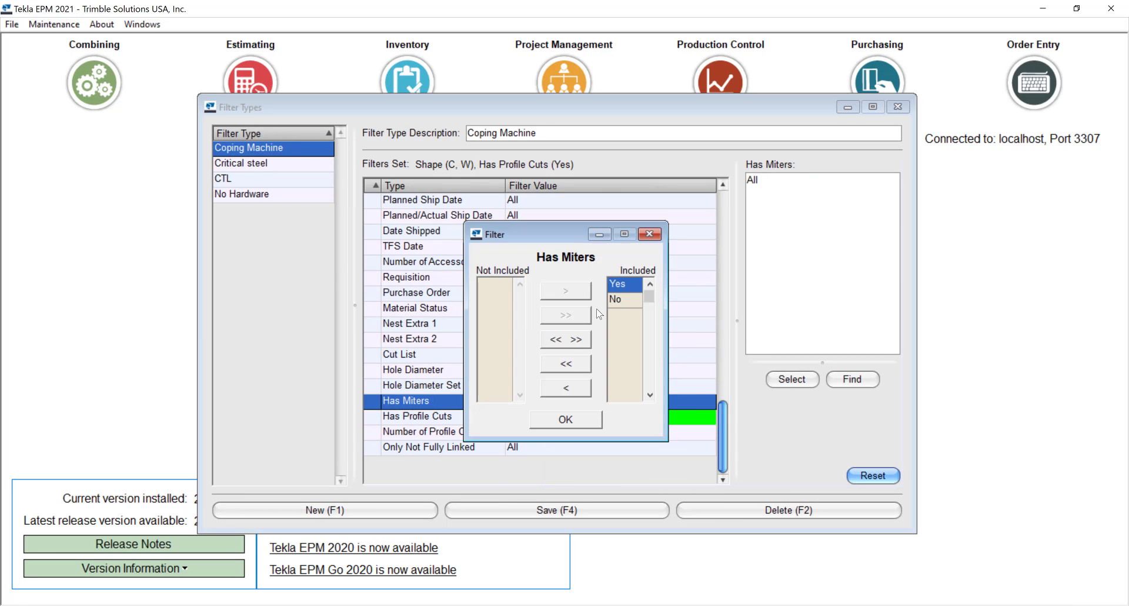
{"action": "double_click", "coordinate": [617, 298]}
{"action": "left_click", "coordinate": [576, 418]}
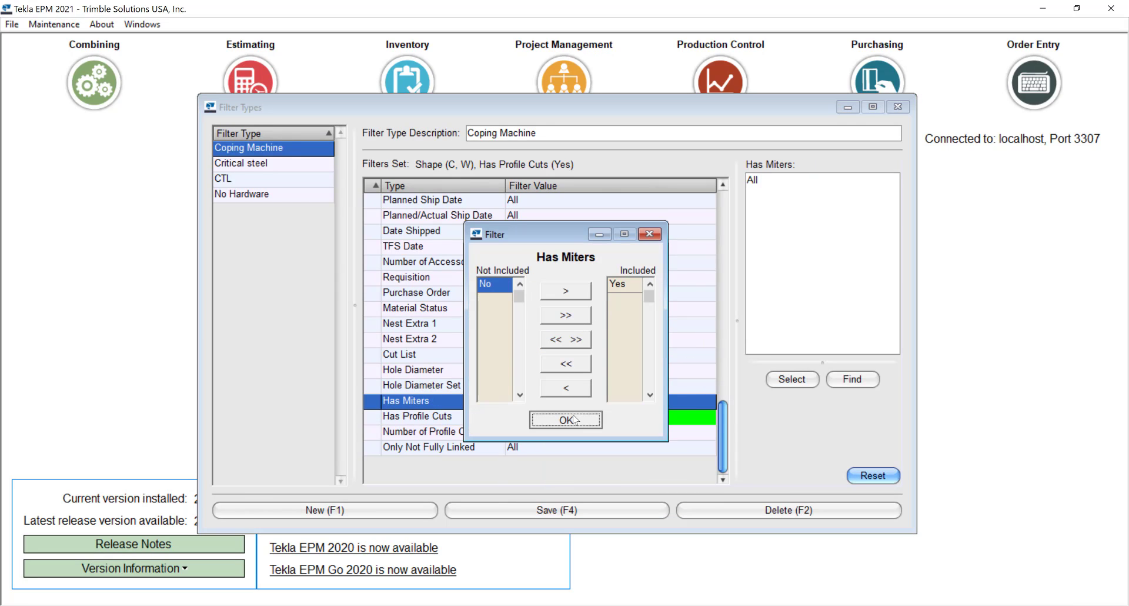
{"action": "left_click", "coordinate": [537, 503]}
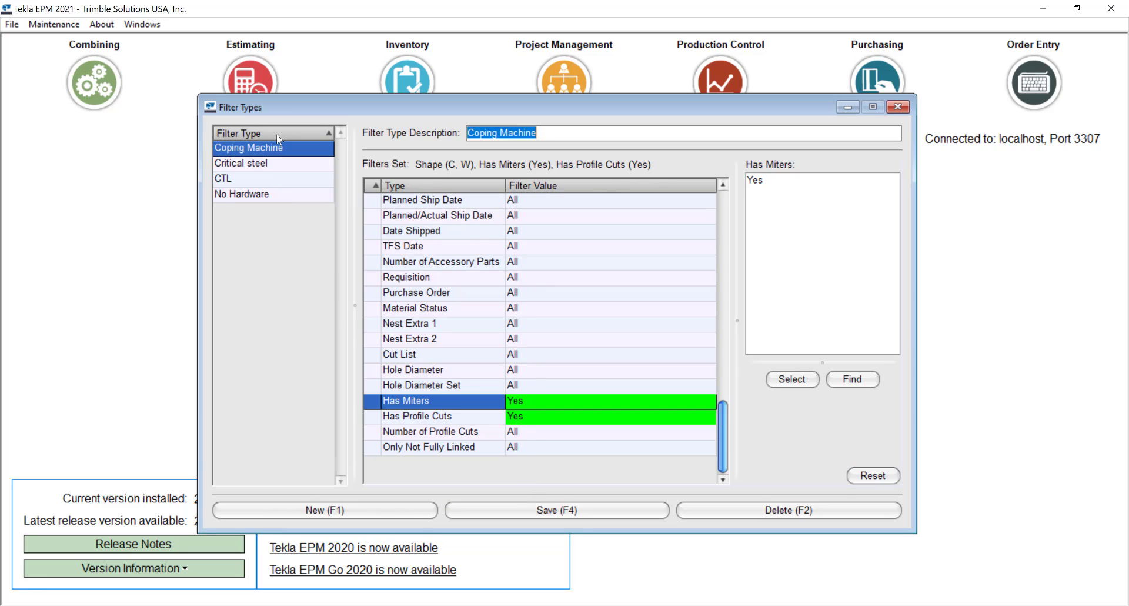